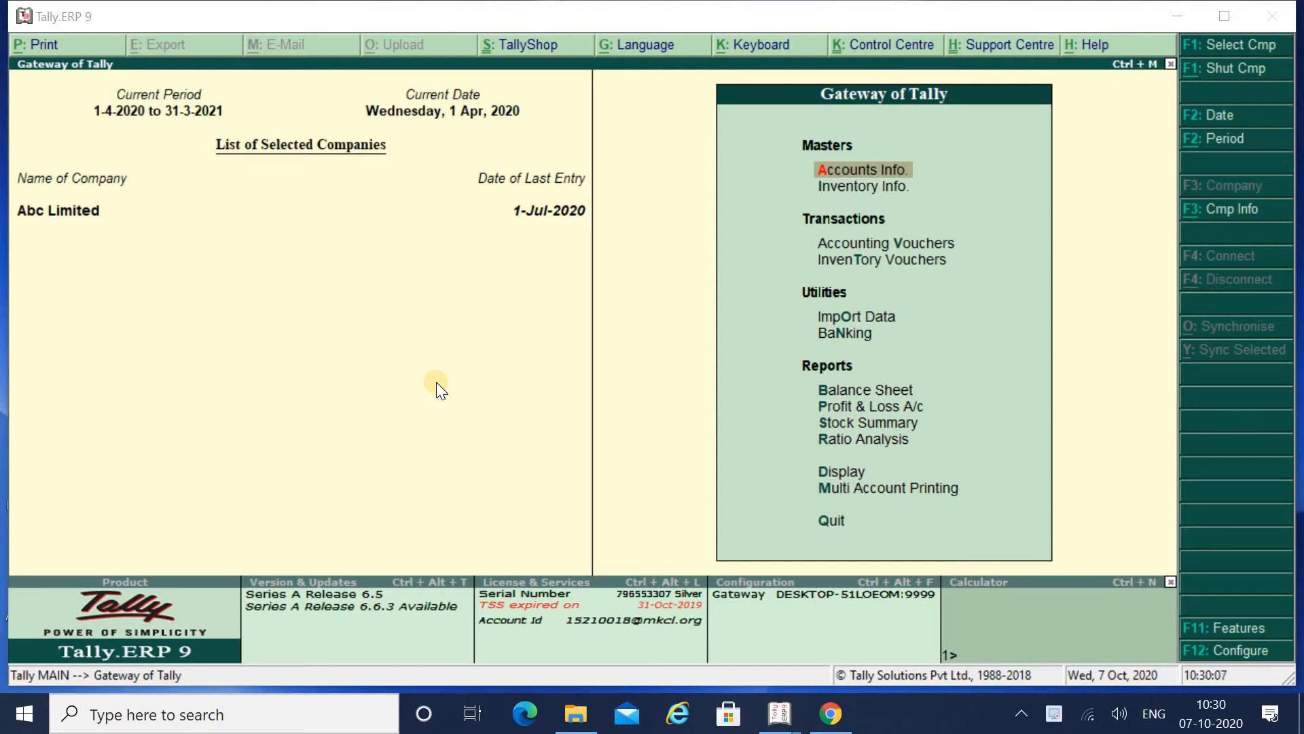
Start creating a new company and enter Xyz Company as its name and mailing name
click(1213, 215)
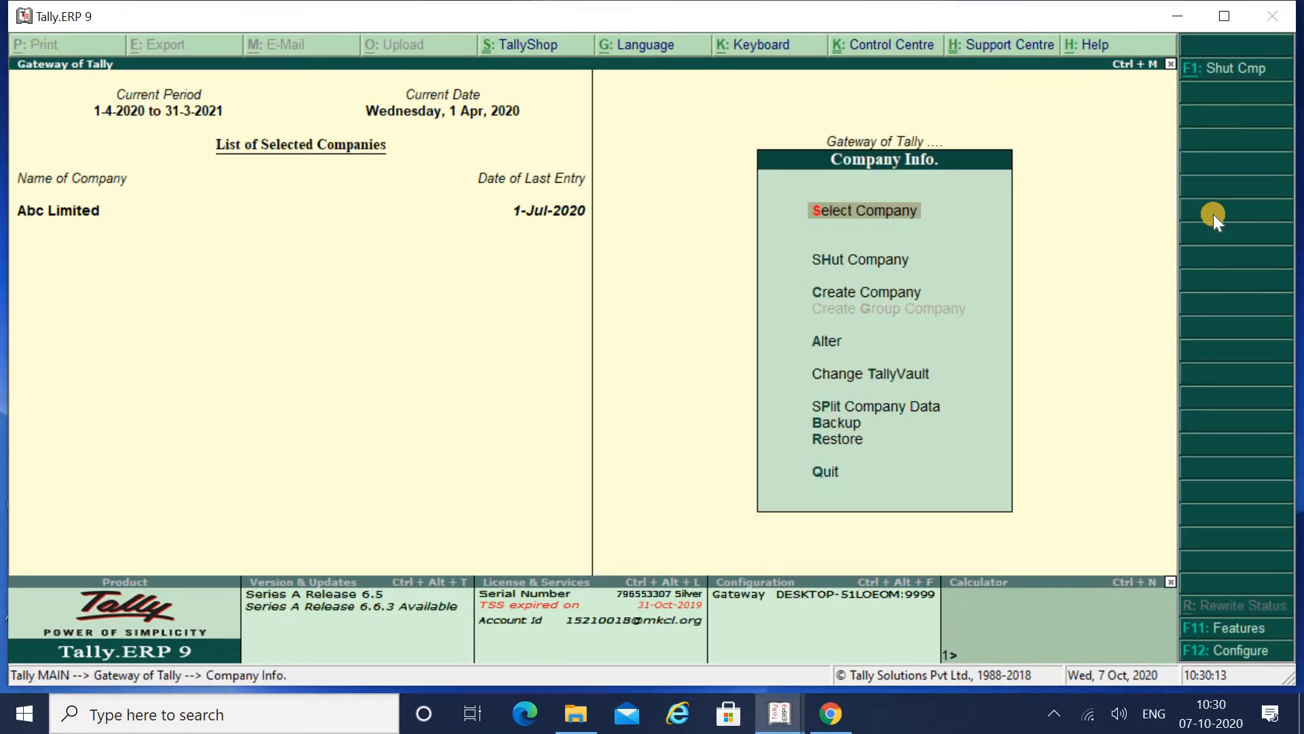
key(Down)
key(Down)
key(Return)
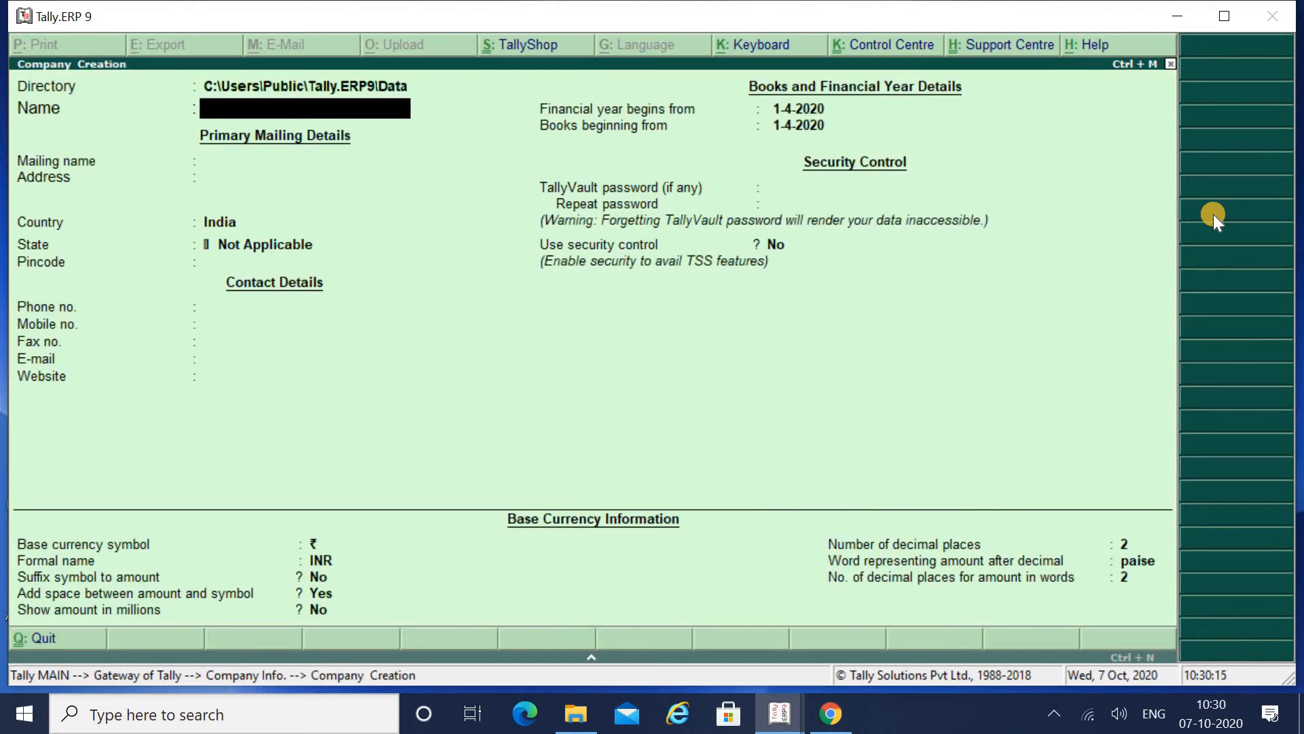
text(Xyz Company)
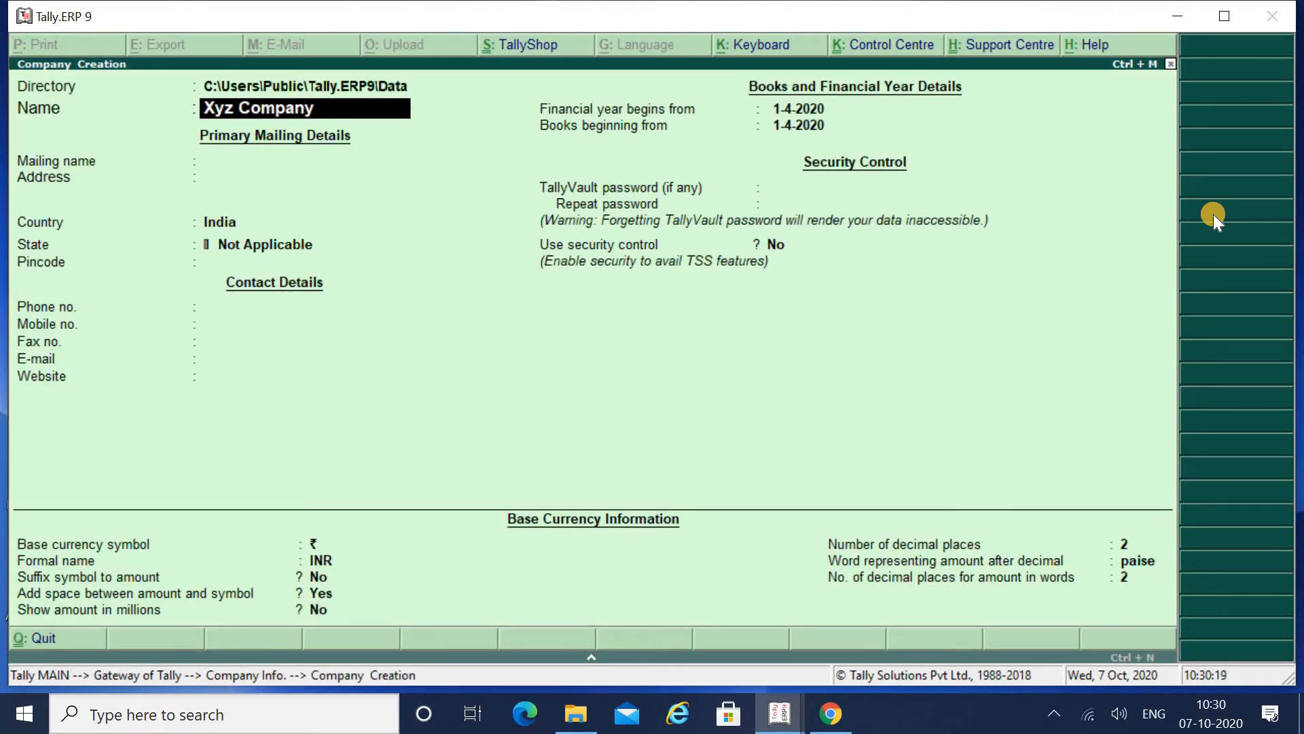
key(Return)
key(Return)
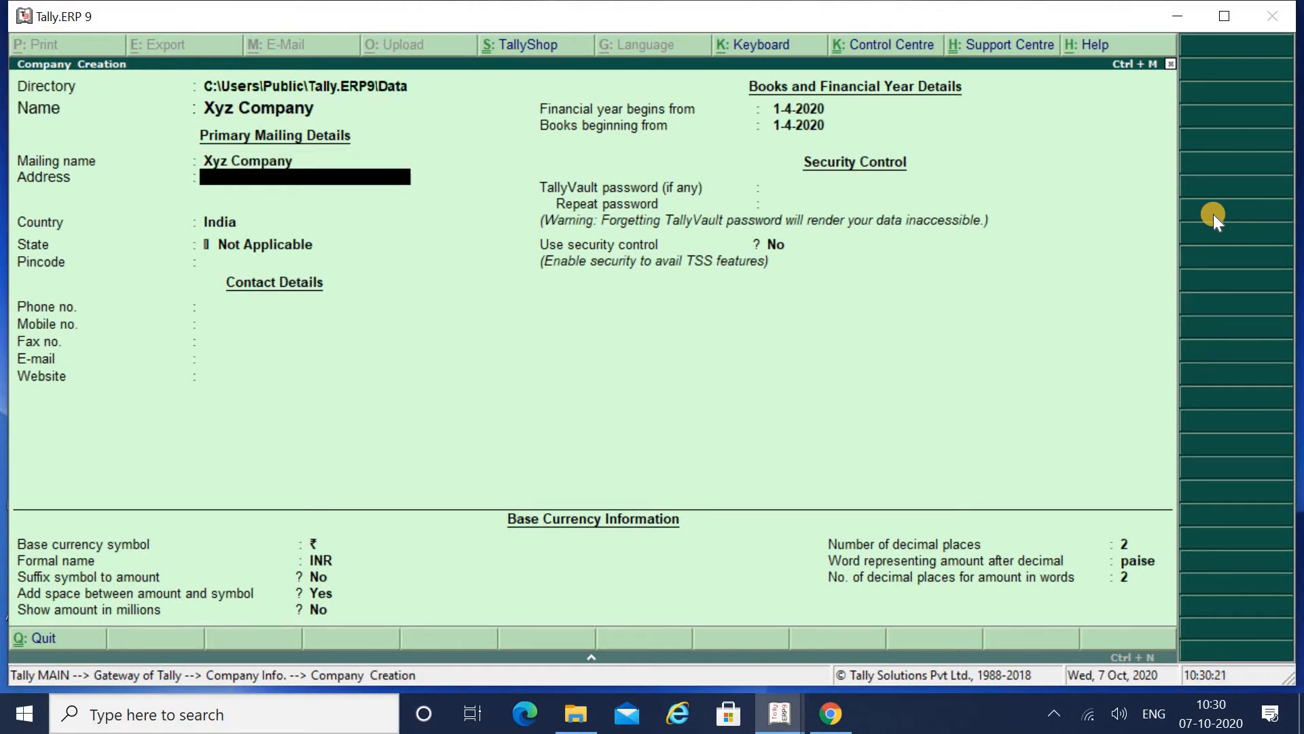
Fill in the company's address and choose India as the country
text(Pune)
key(Return)
key(Return)
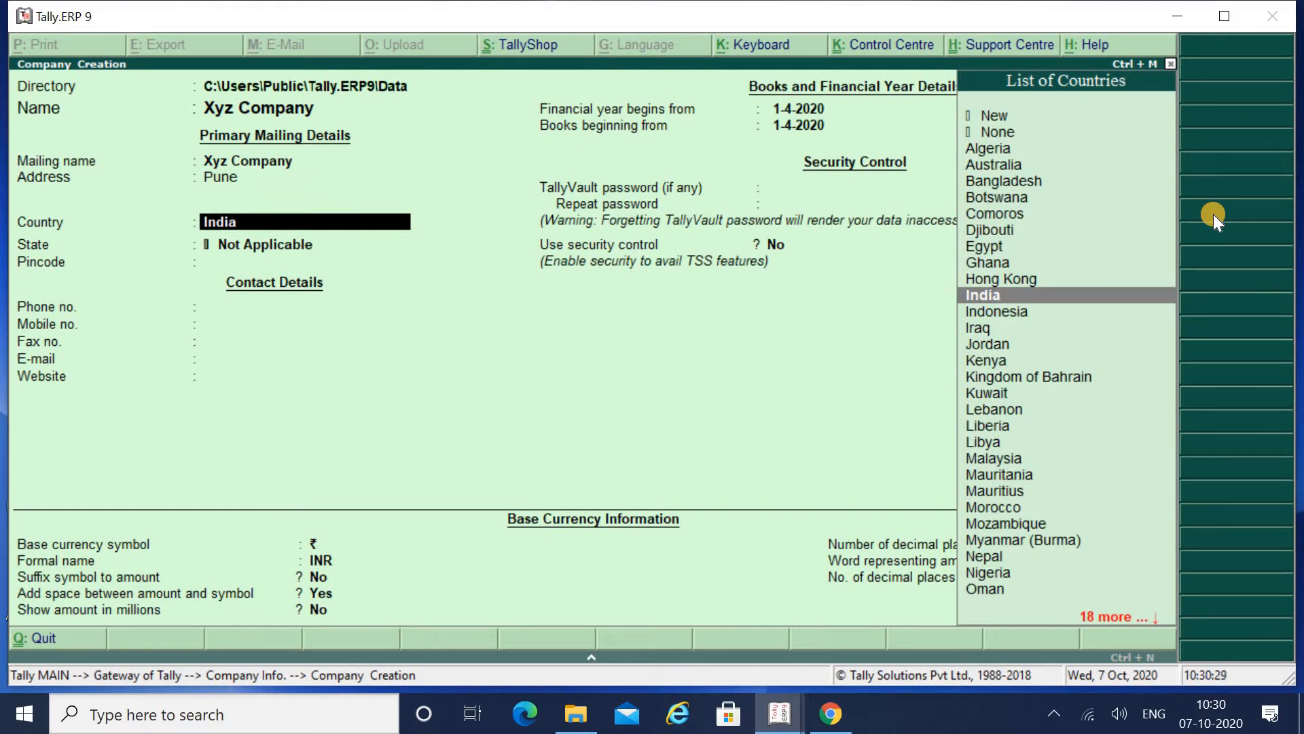
text(ma)
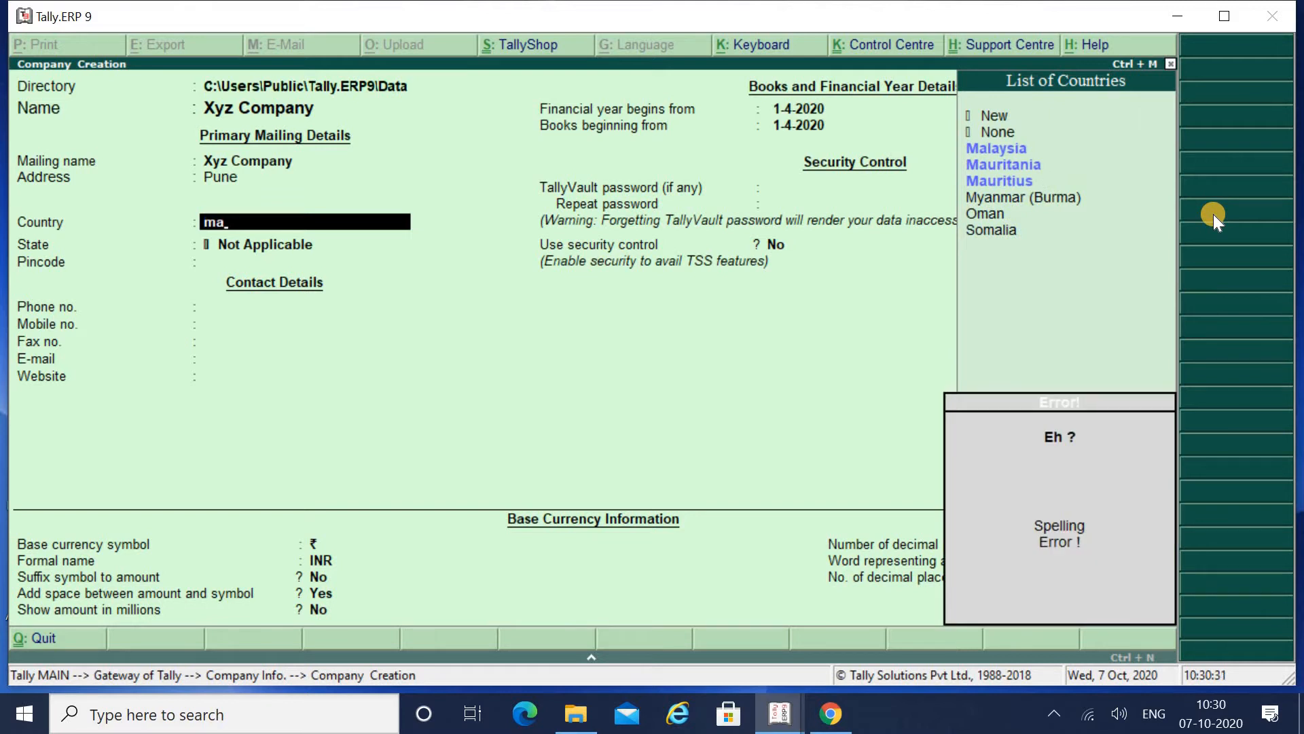
key(BackSpace)
key(BackSpace)
text(in)
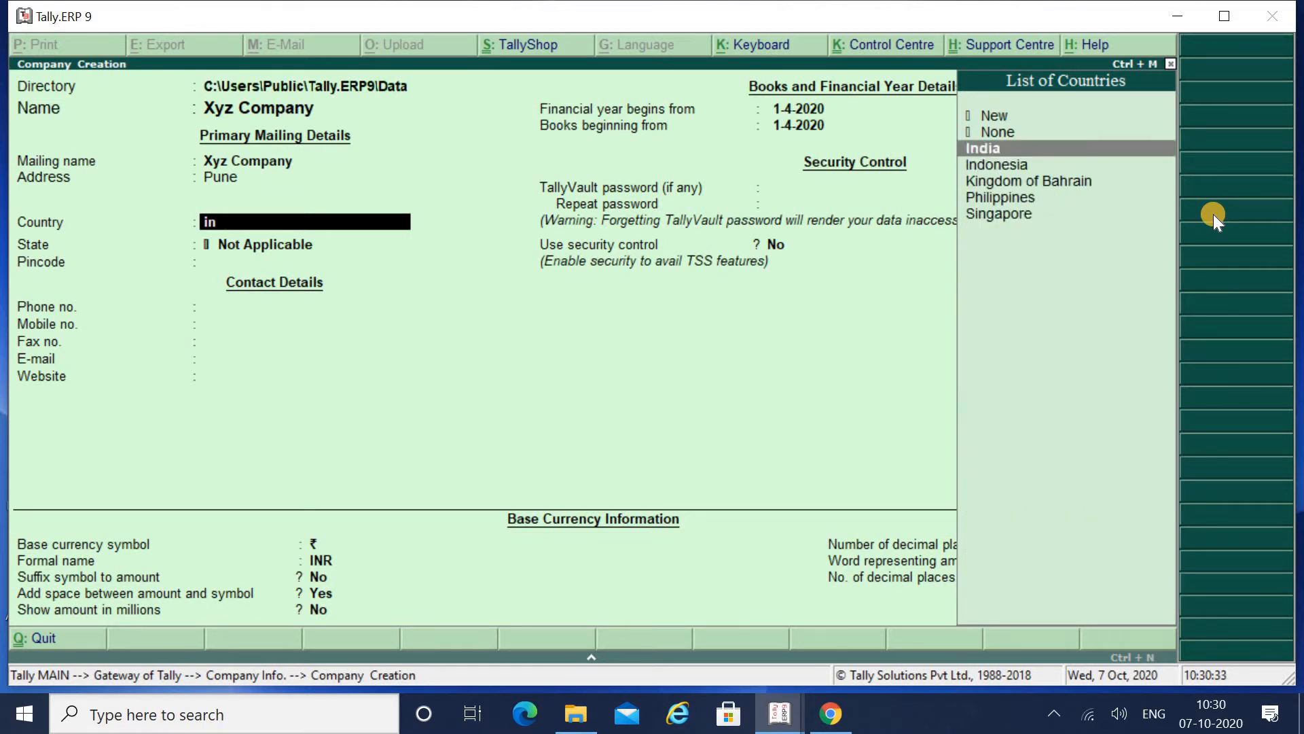
key(Return)
Set the company's state to Maharashtra and enter its postal pincode
text(Ma)
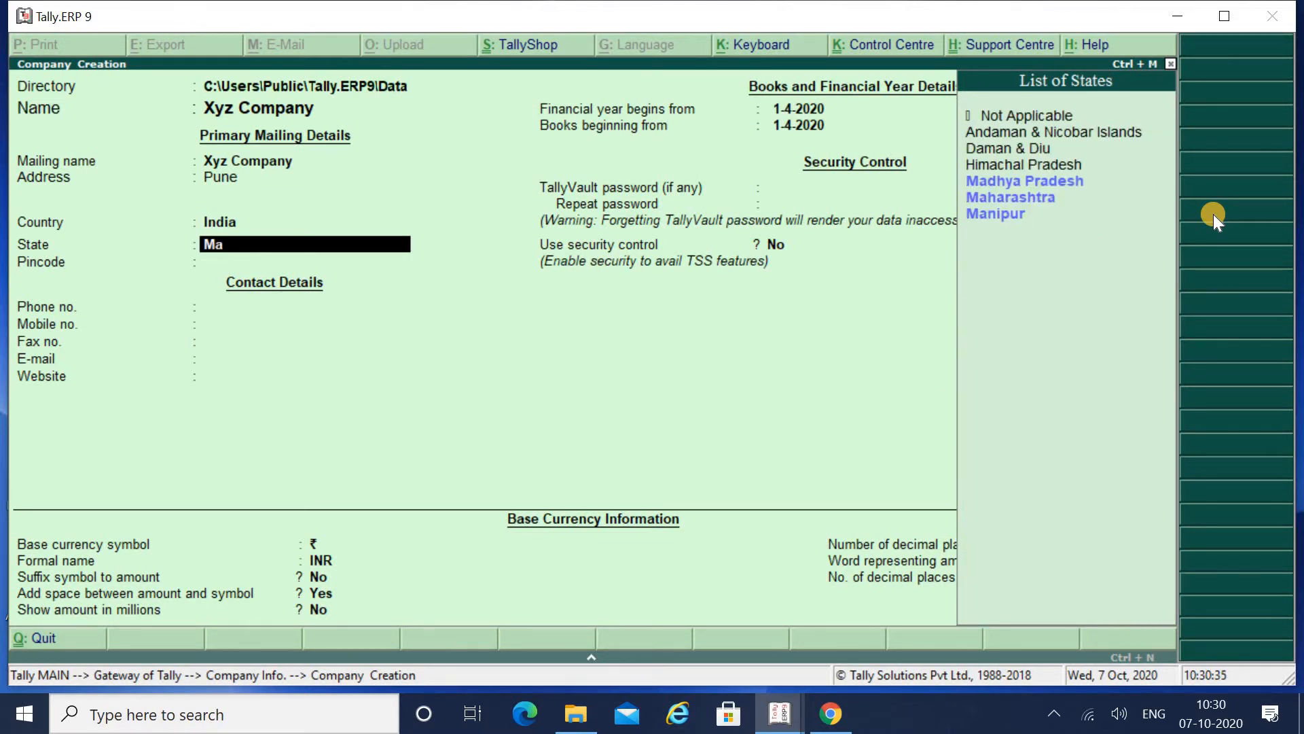
text(h)
key(Return)
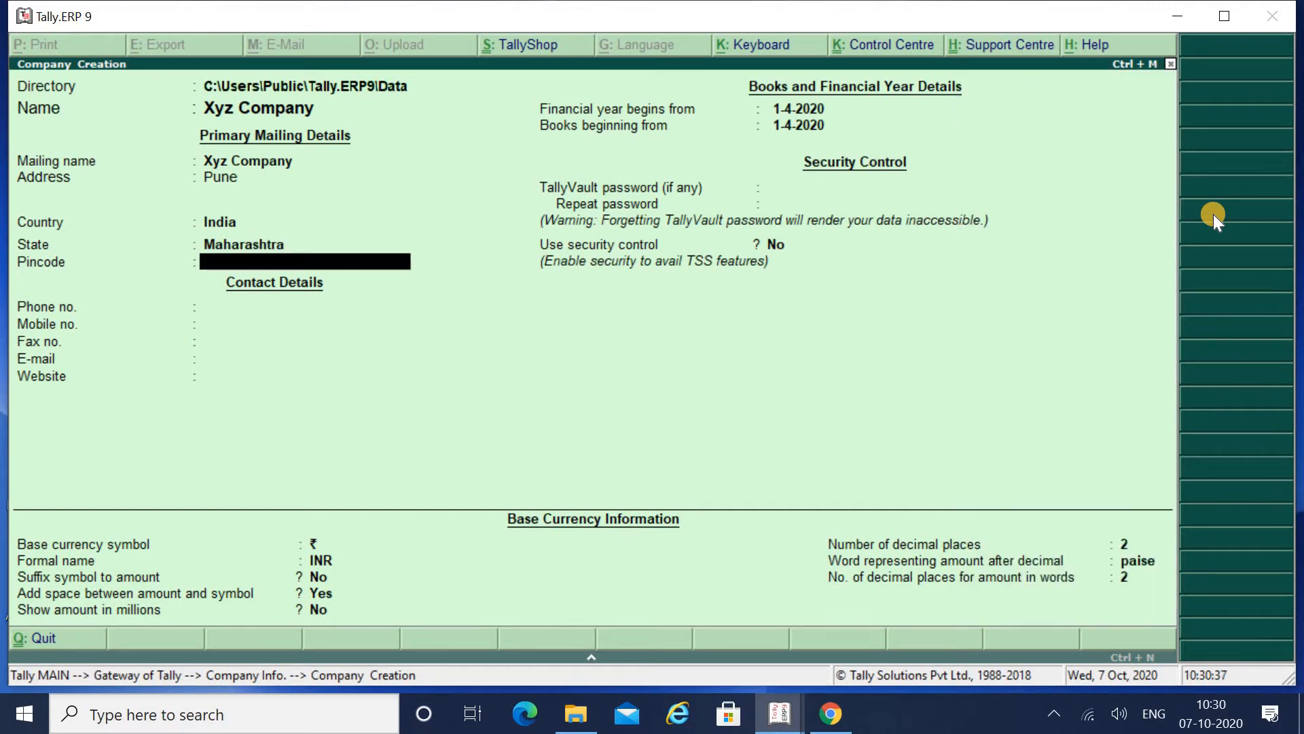
text(411017)
key(Return)
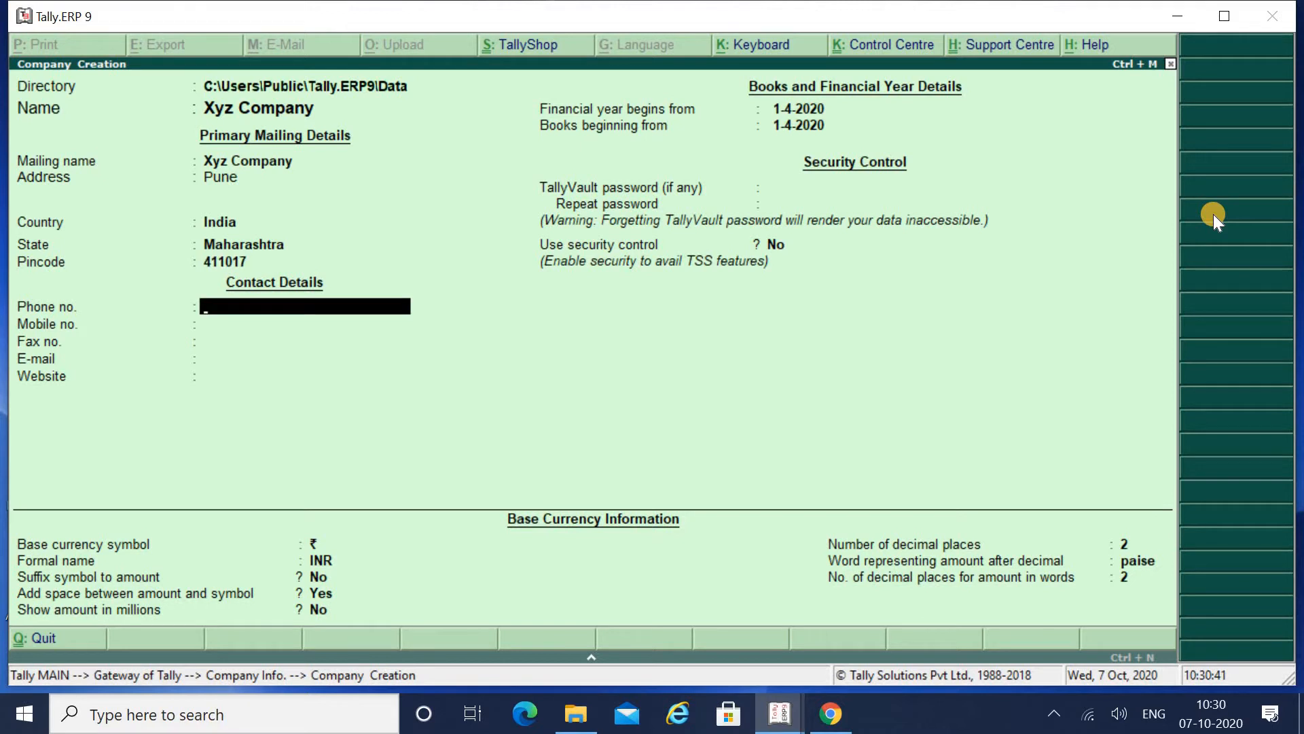
Leave the company's phone, mobile, fax, e-mail and website details blank
key(Return)
key(Return)
key(Return)
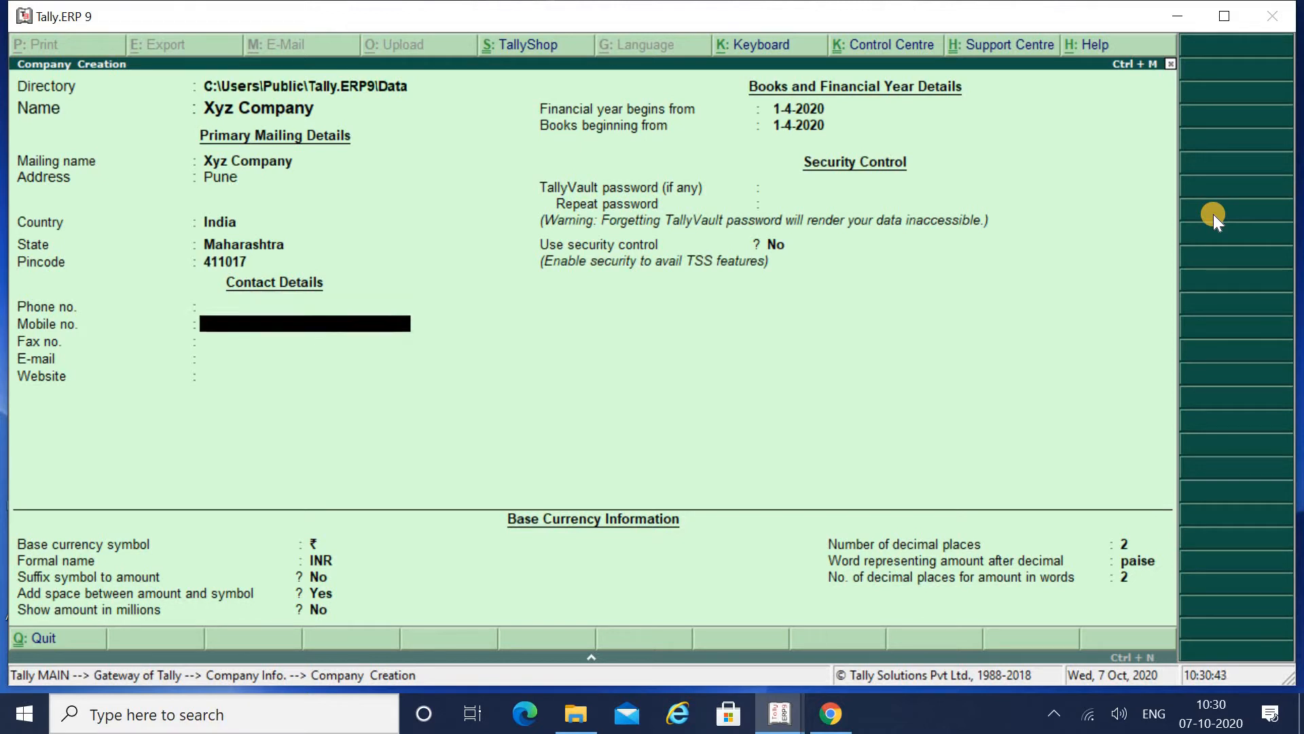
key(Return)
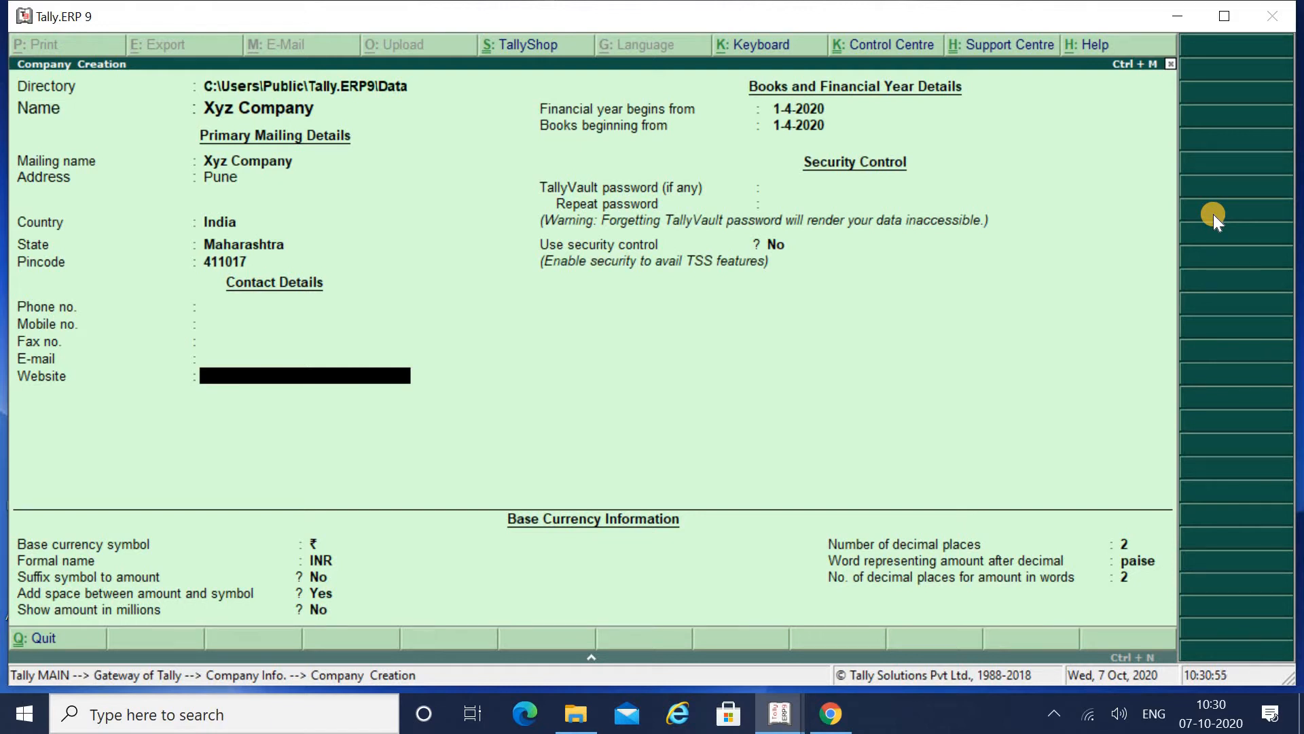
key(Return)
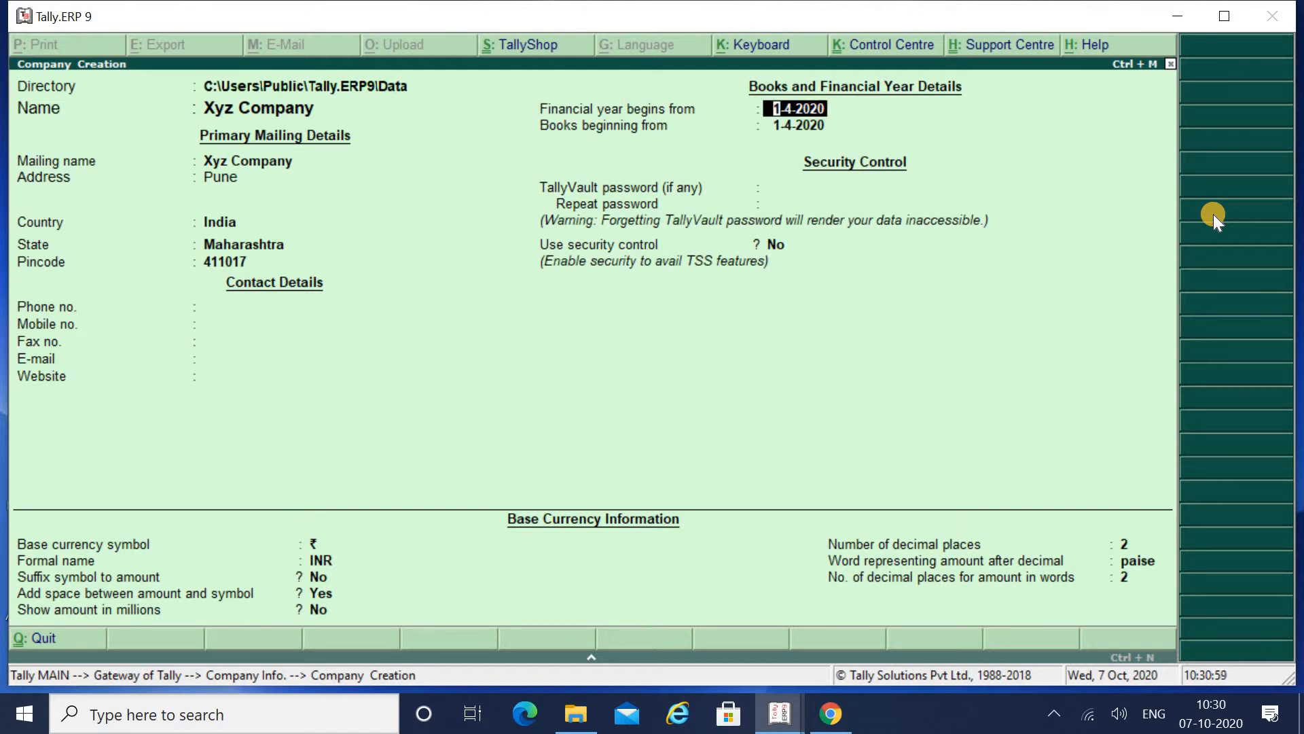
Accept 1-4-2020 as the start of both the financial year and the books, leaving the TallyVault password blank
key(Return)
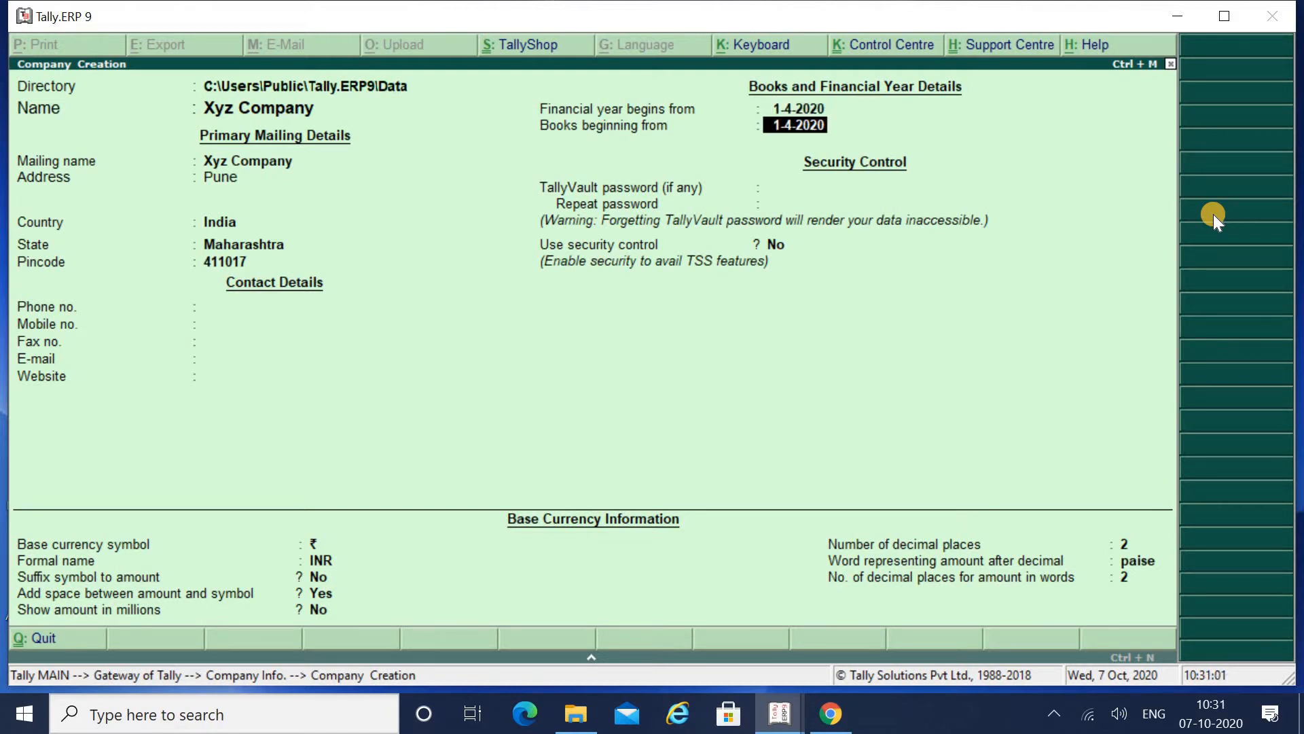
key(Return)
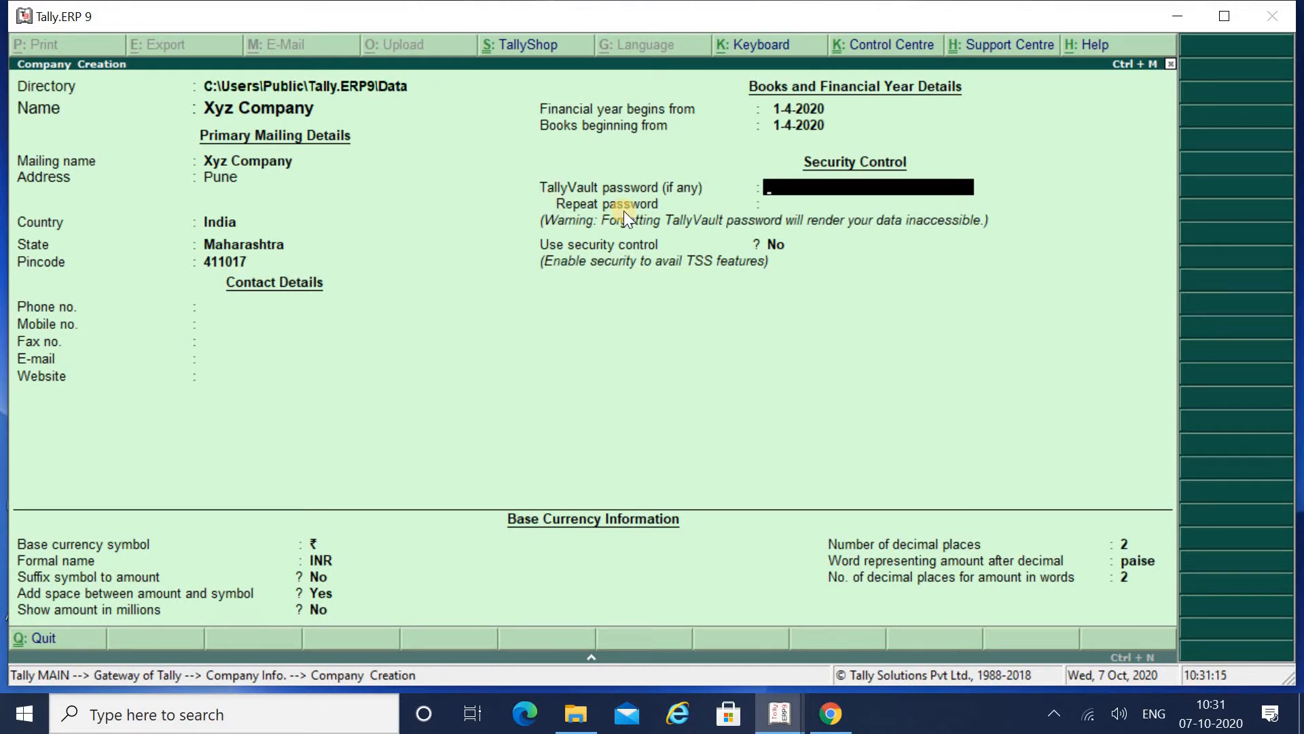
key(Return)
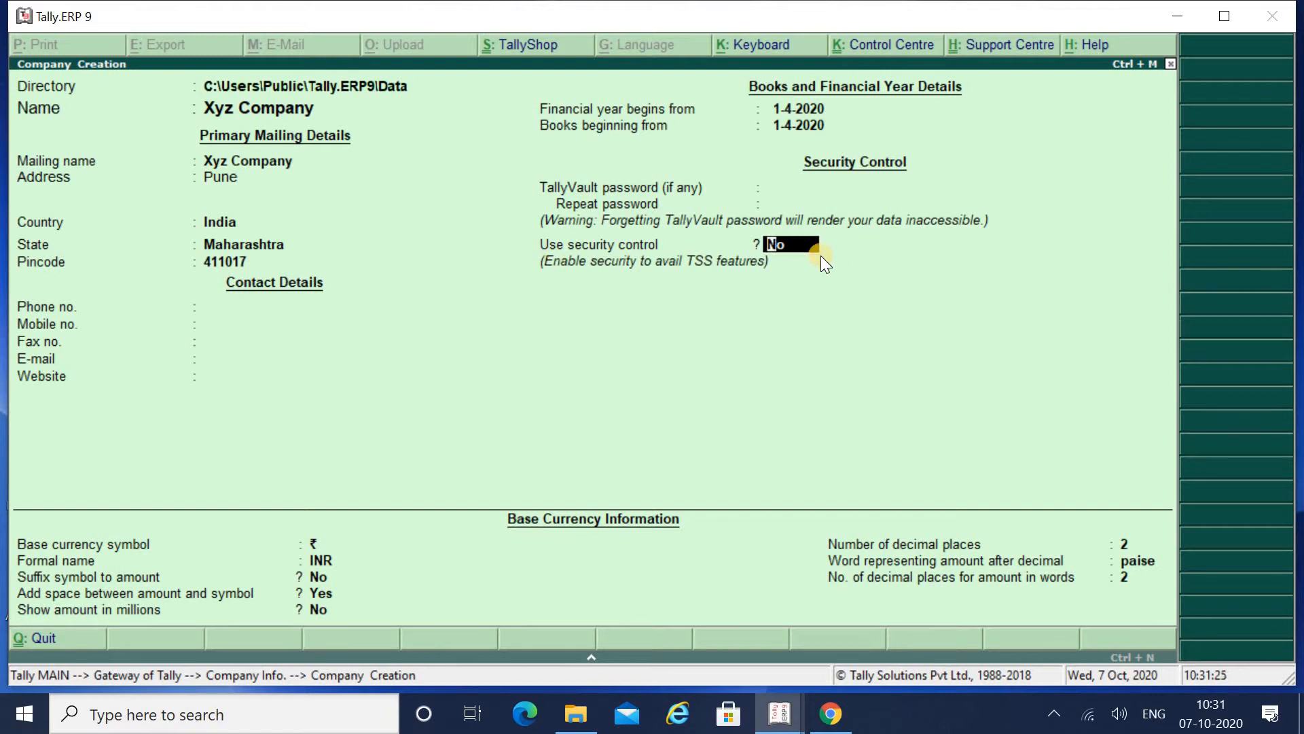
Enable security control for the company and enter the administrator's name
text(y)
key(Return)
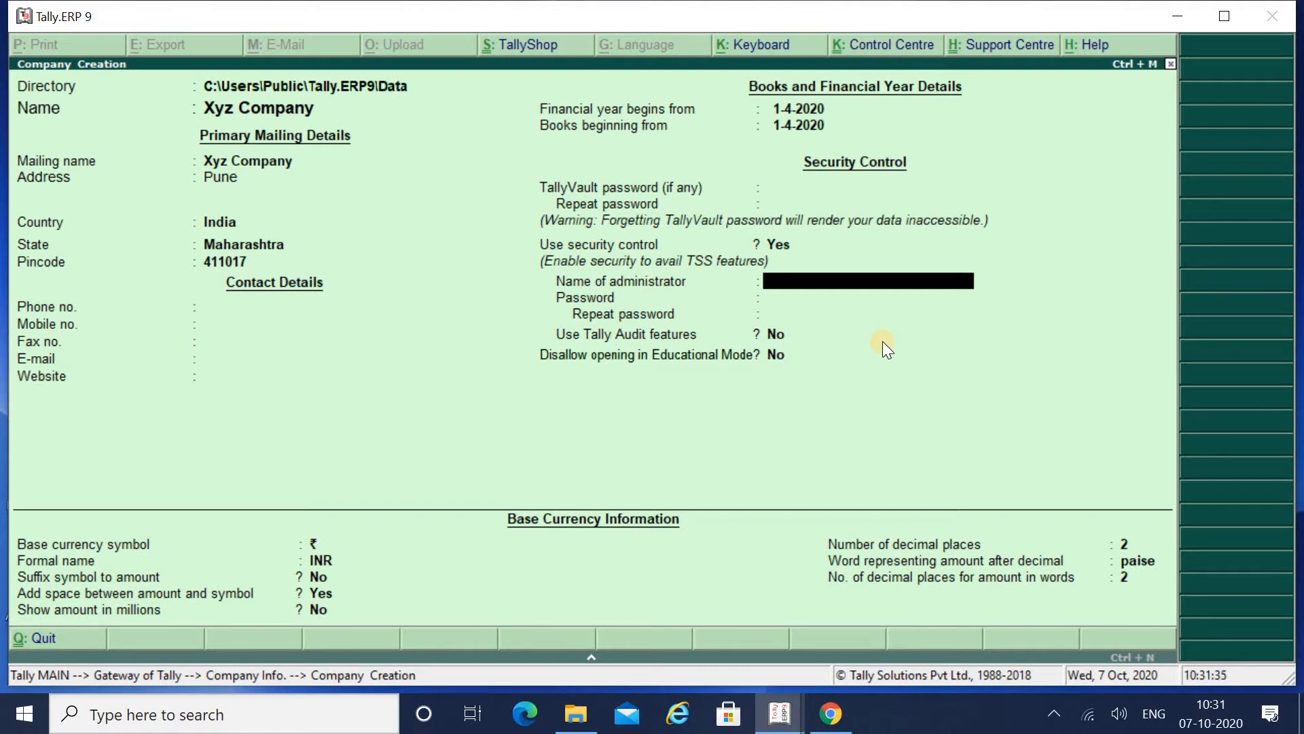
text(ram)
key(Return)
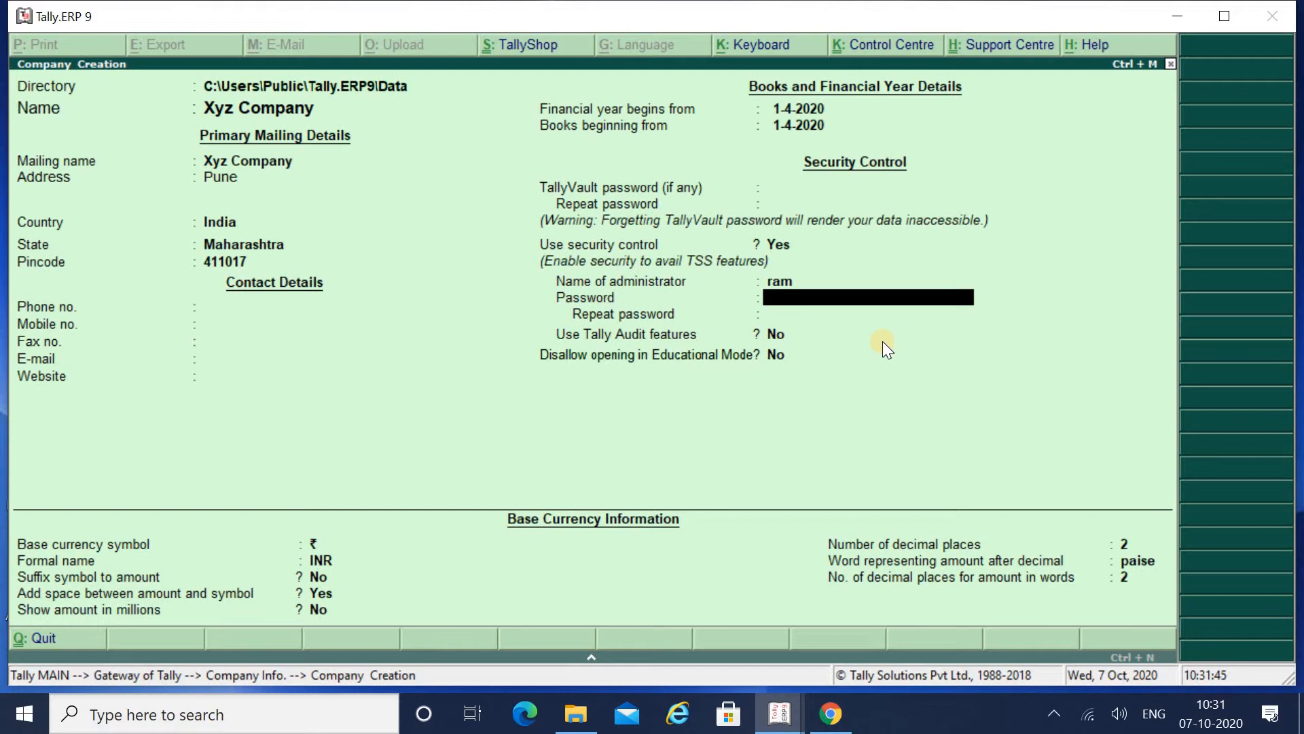
Enter the administrator password, repeat it for confirmation and acknowledge the forgotten-password warning
text(*)
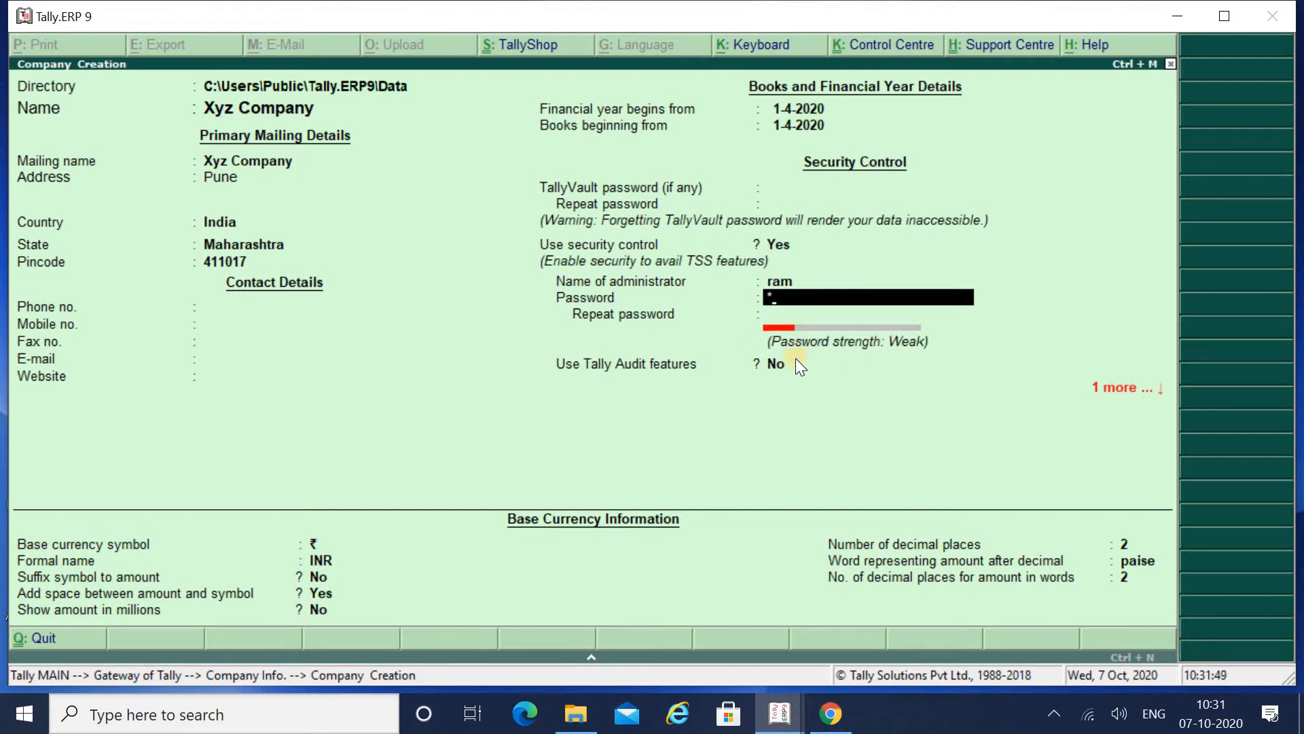
text(****)
key(Return)
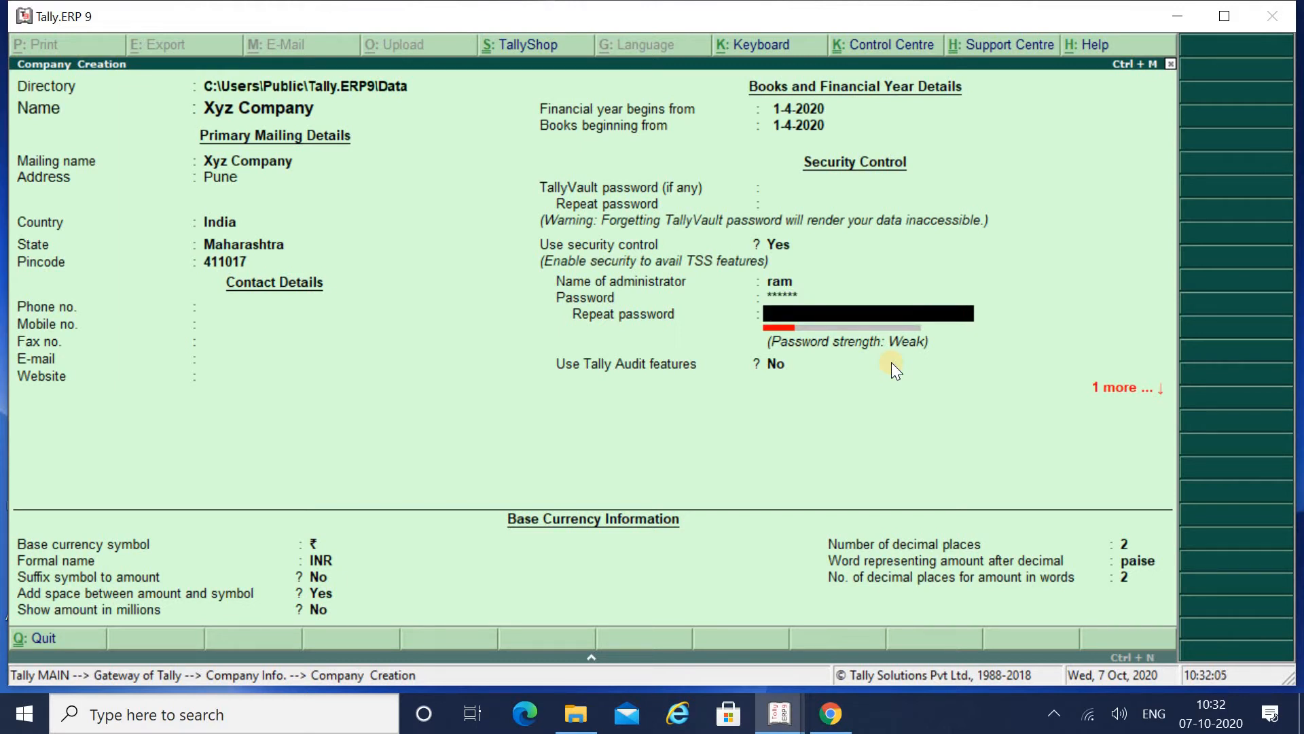
key(BackSpace)
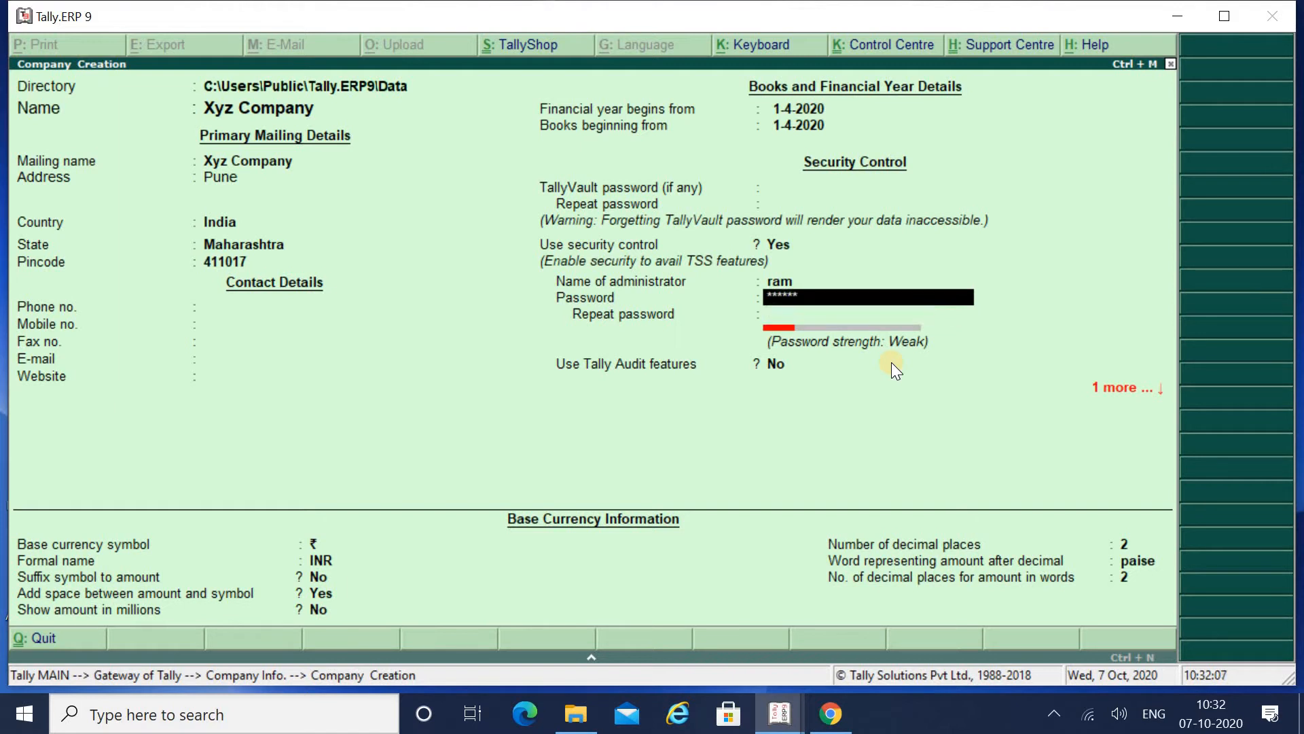
text(***)
key(Return)
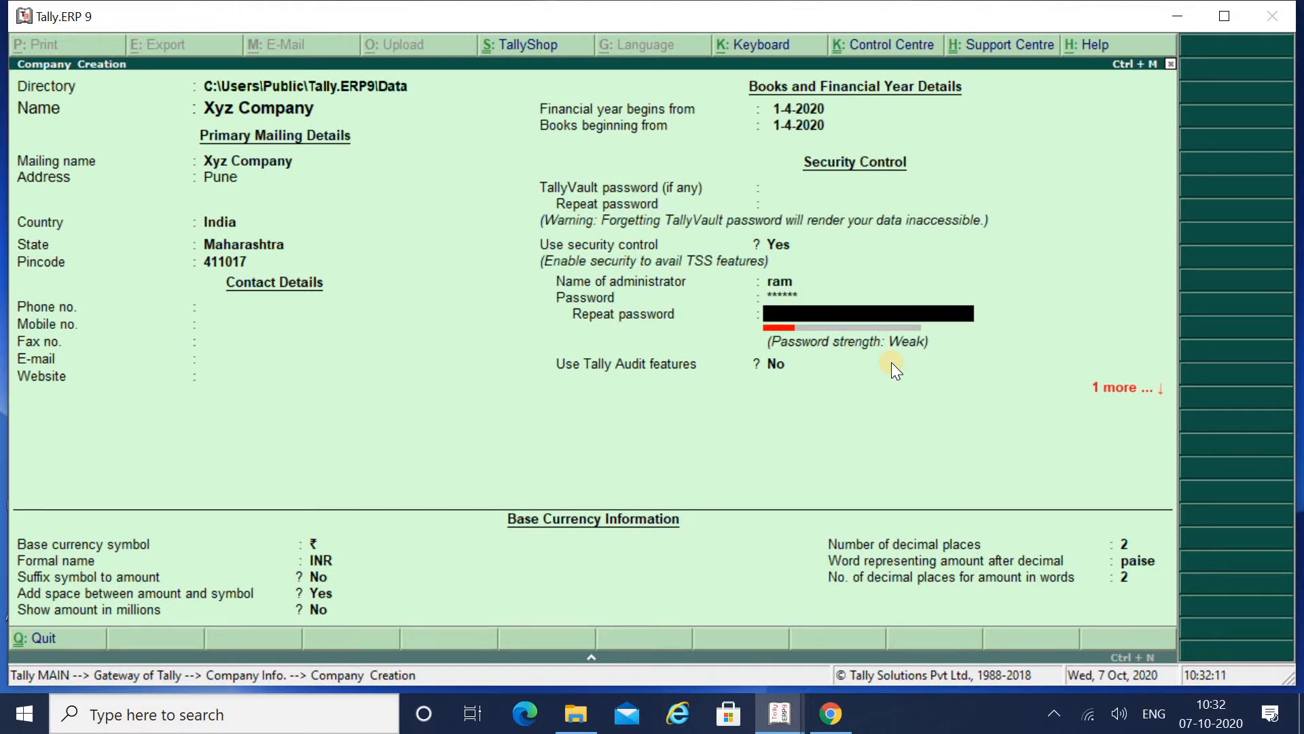
text(******)
key(Return)
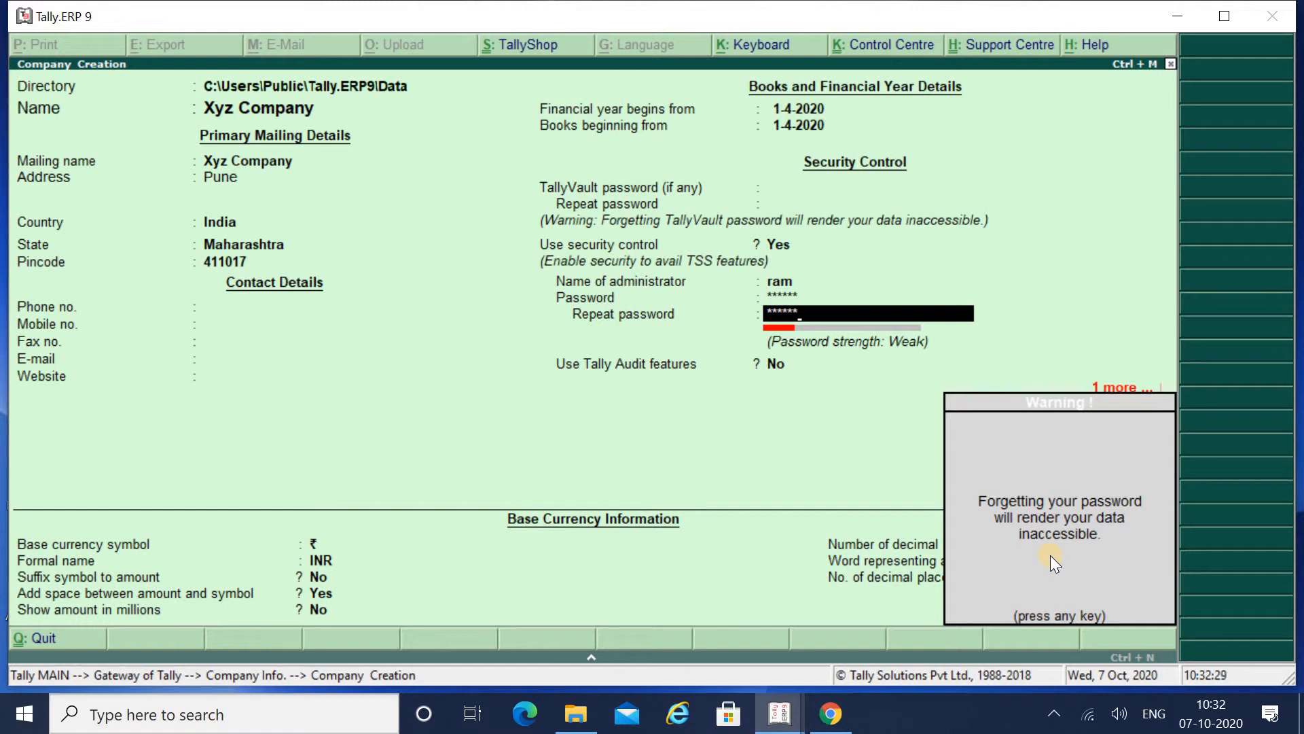
key(Return)
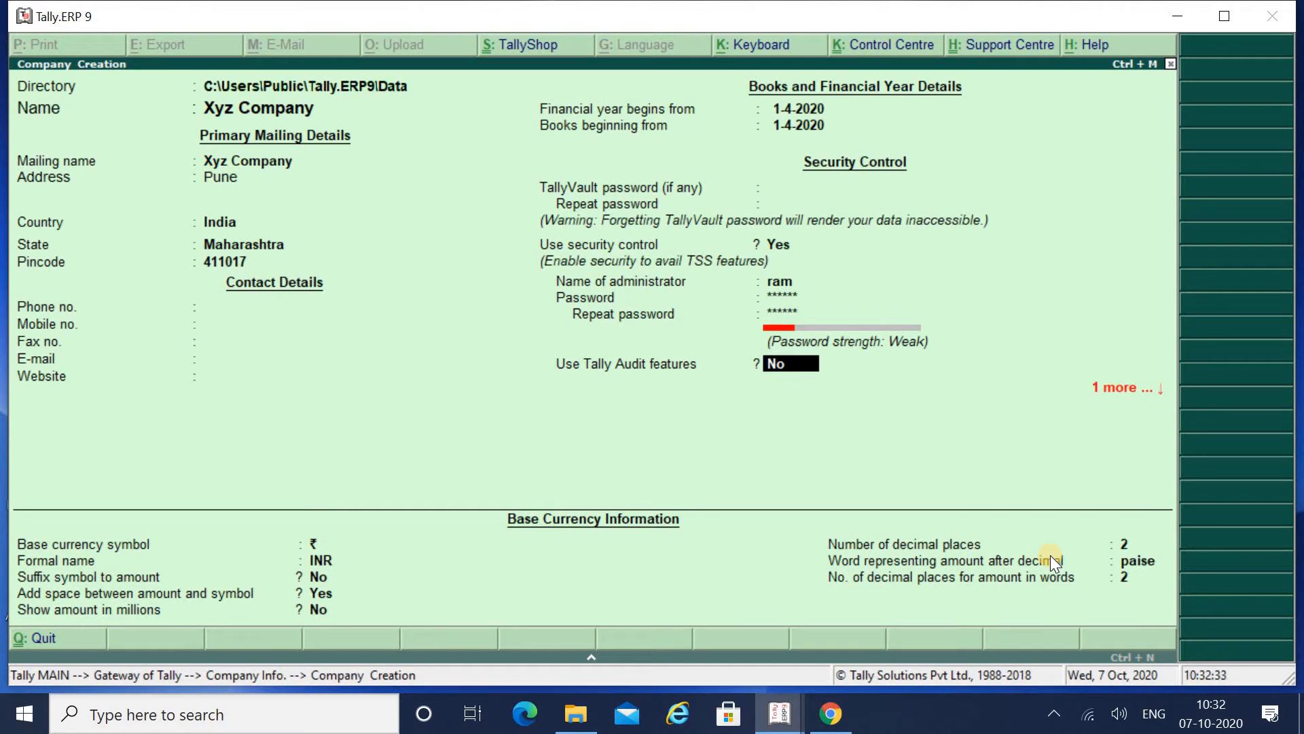
Enable Tally Audit features and save the new company with the default educational mode and base currency settings
key(y)
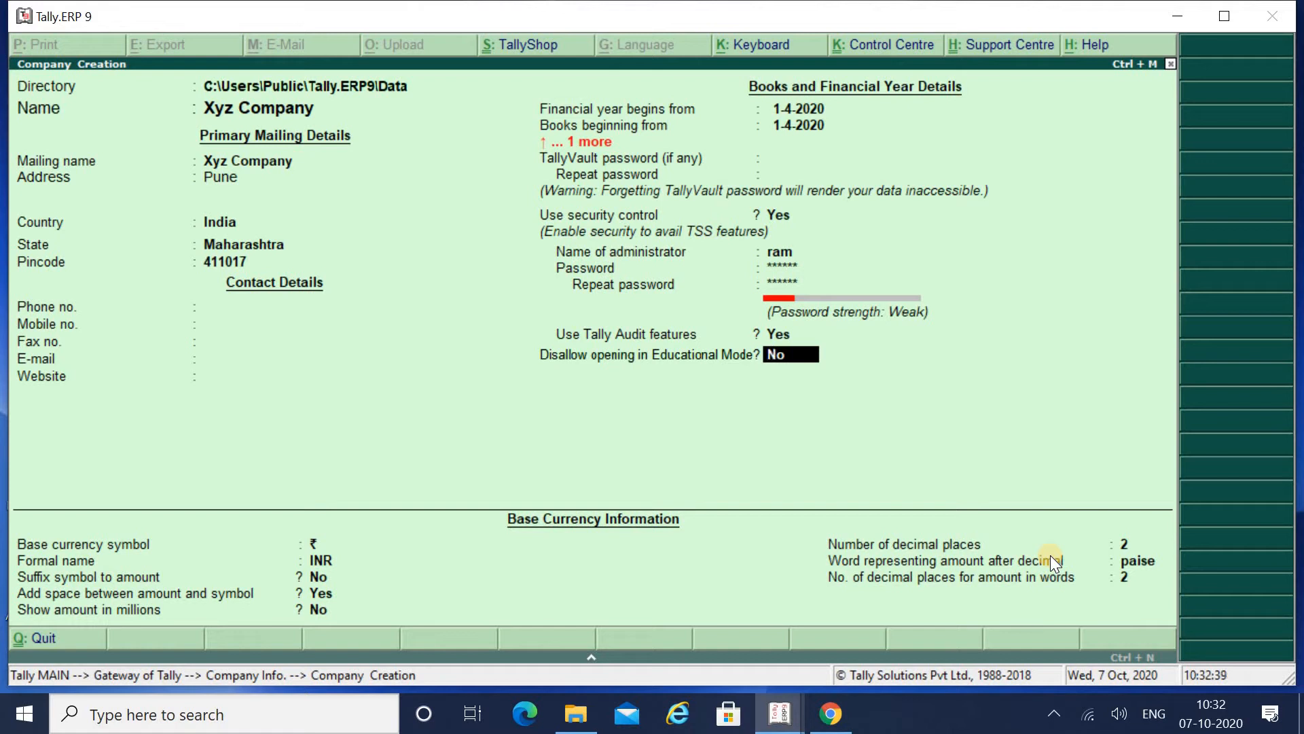
key(Return)
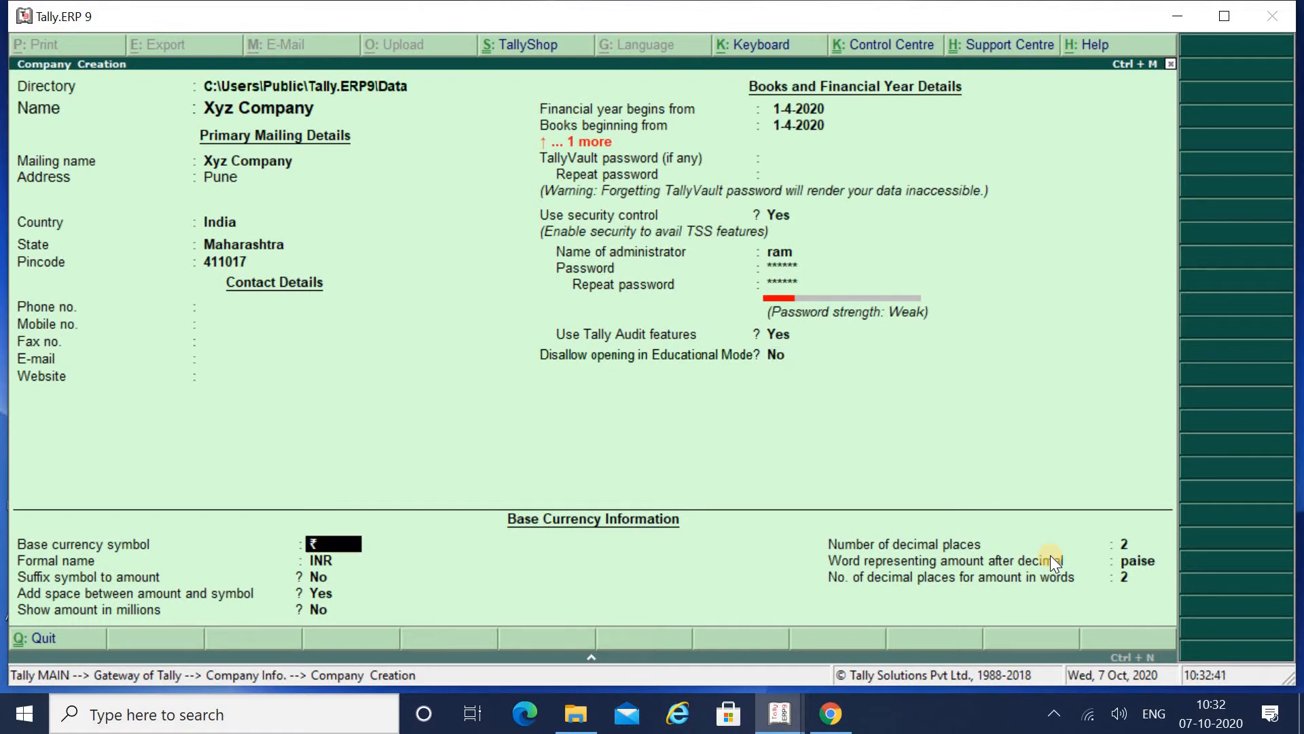
key(Return)
key(Return)
key(Return)
key(Return)
key(Return)
key(Return)
key(Return)
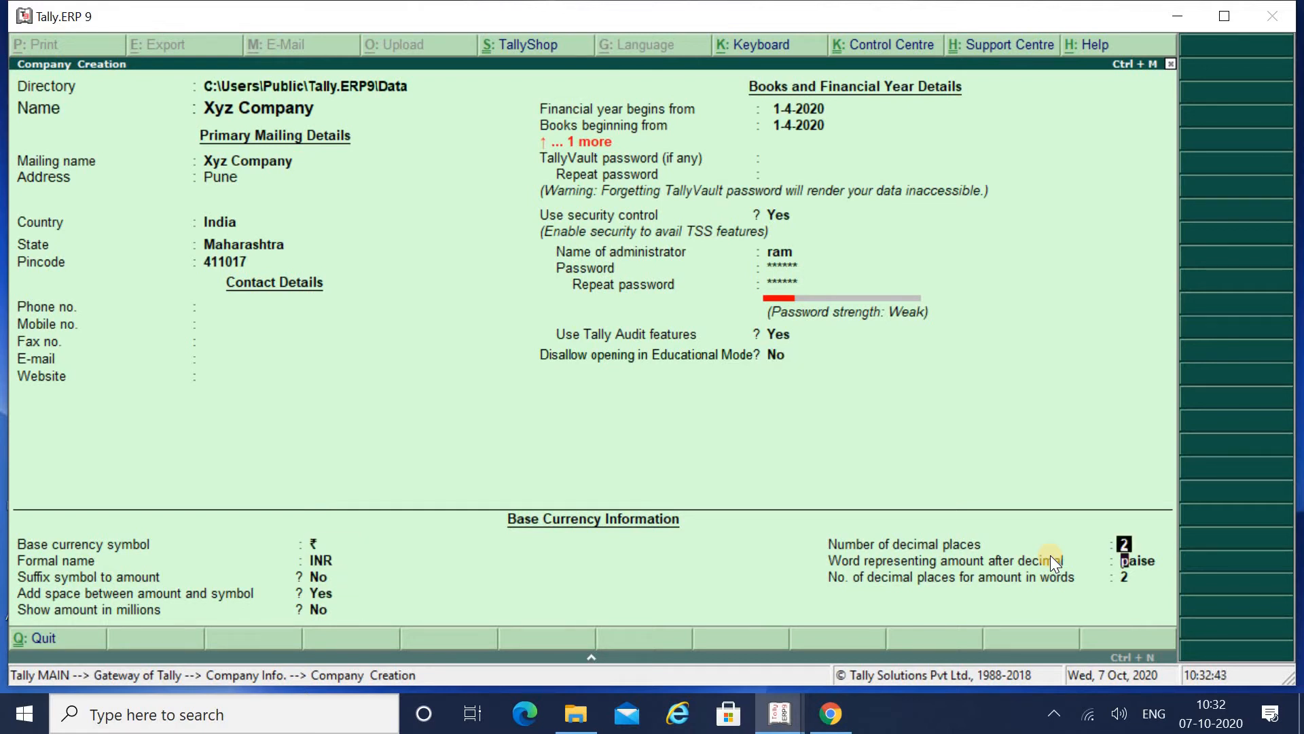
key(Return)
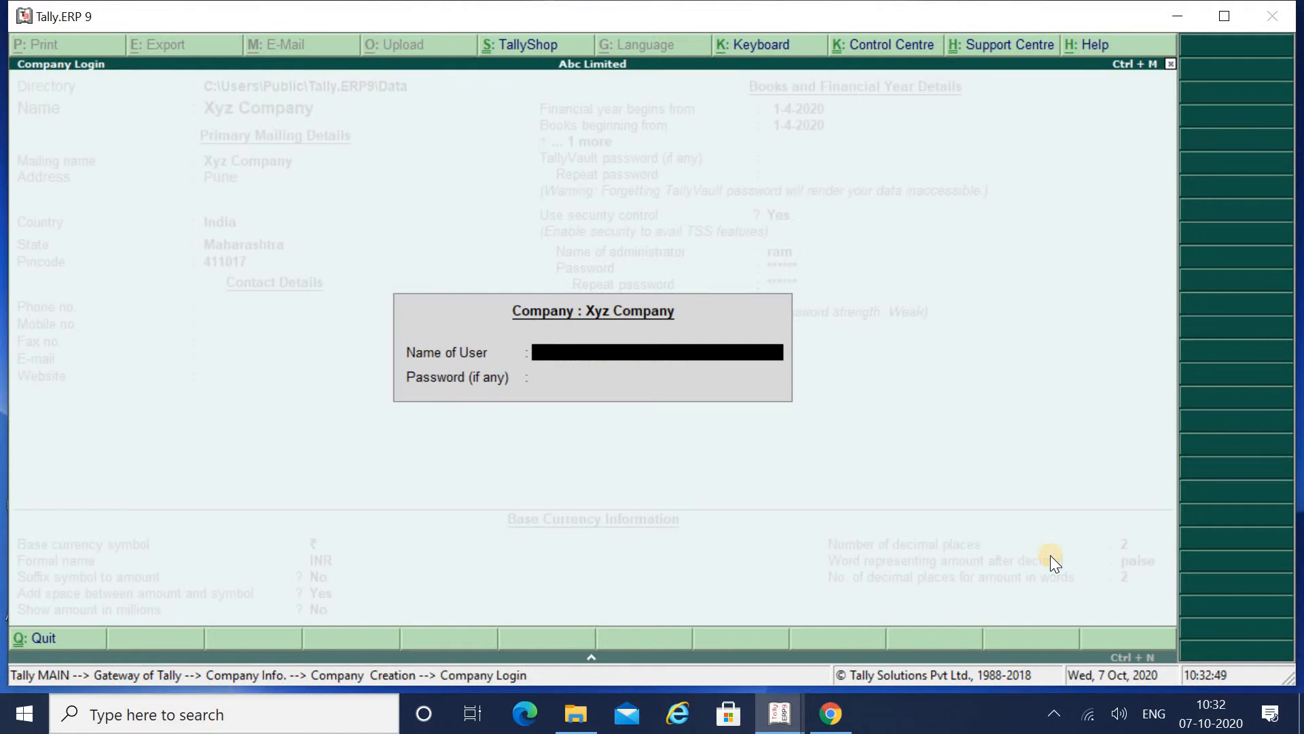
Log in to Xyz Company with the administrator's user name and password
text(ram)
key(Return)
text(**)
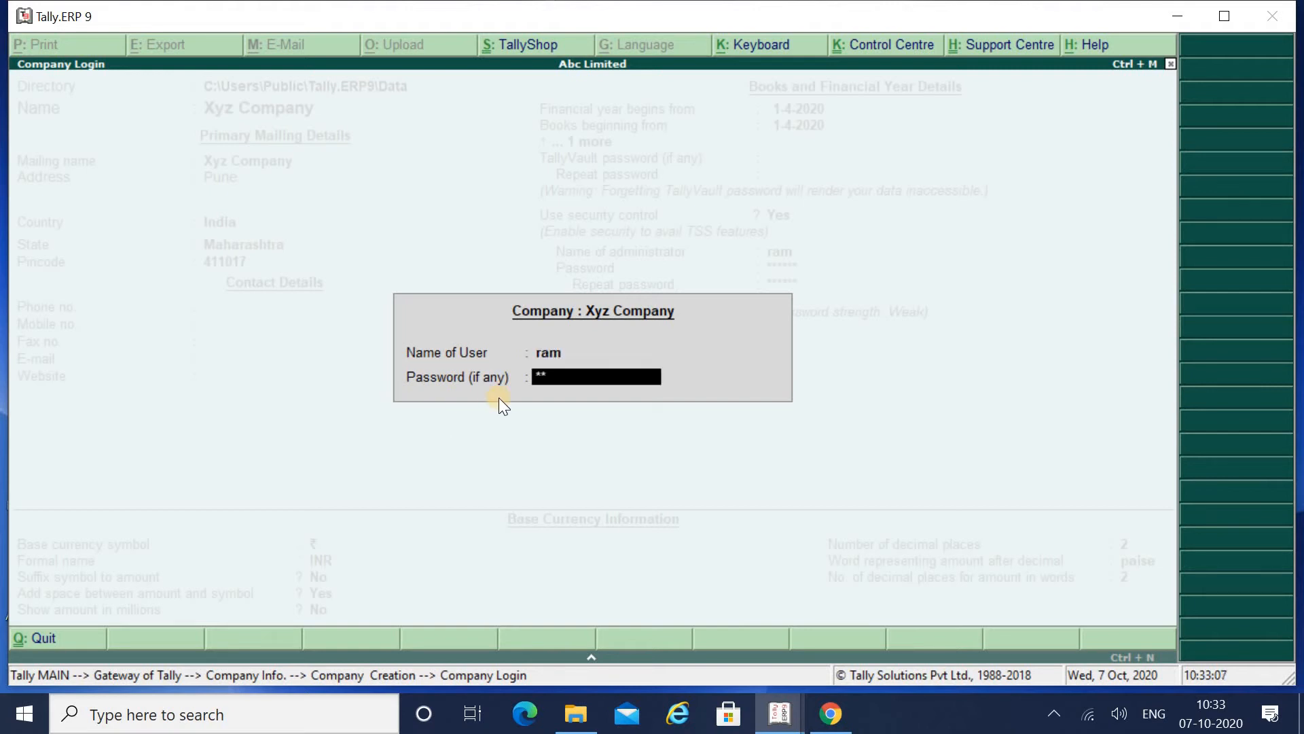
text(***)
key(Return)
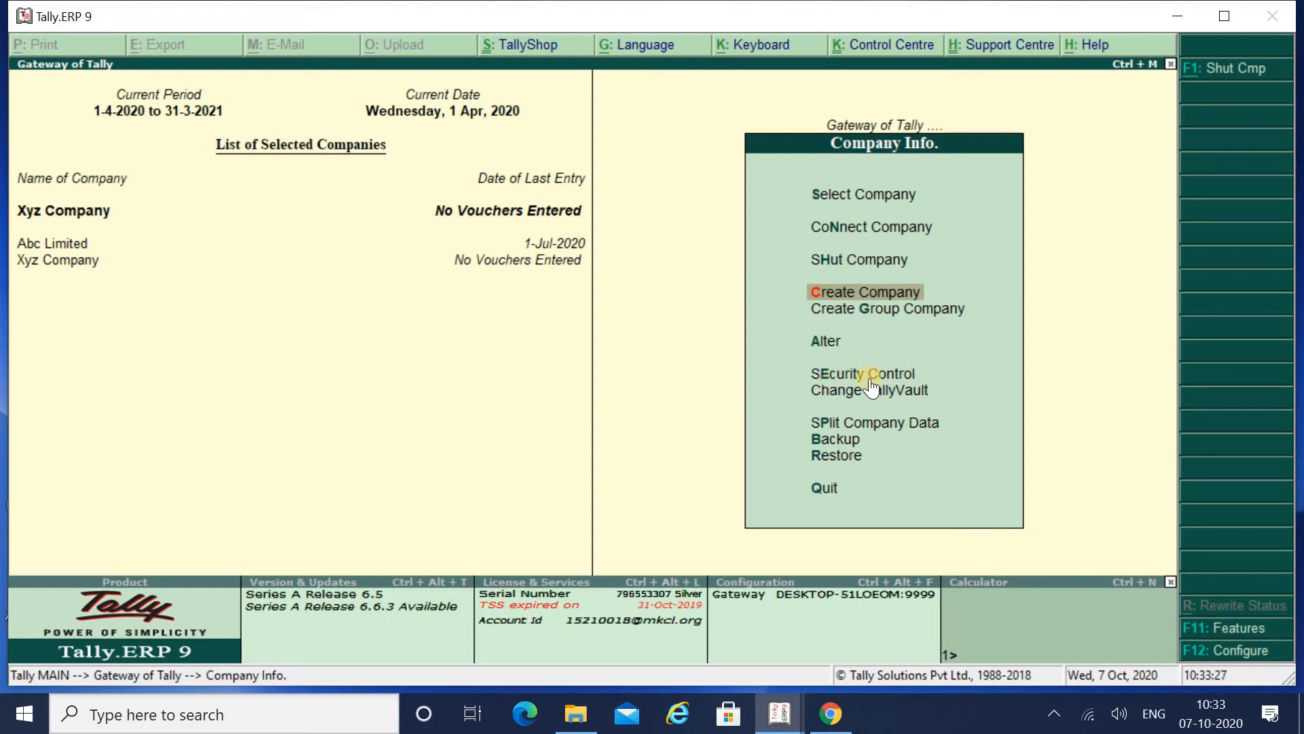
Open the Data Entry security level from the company's Types of Security settings
key(Down)
key(Down)
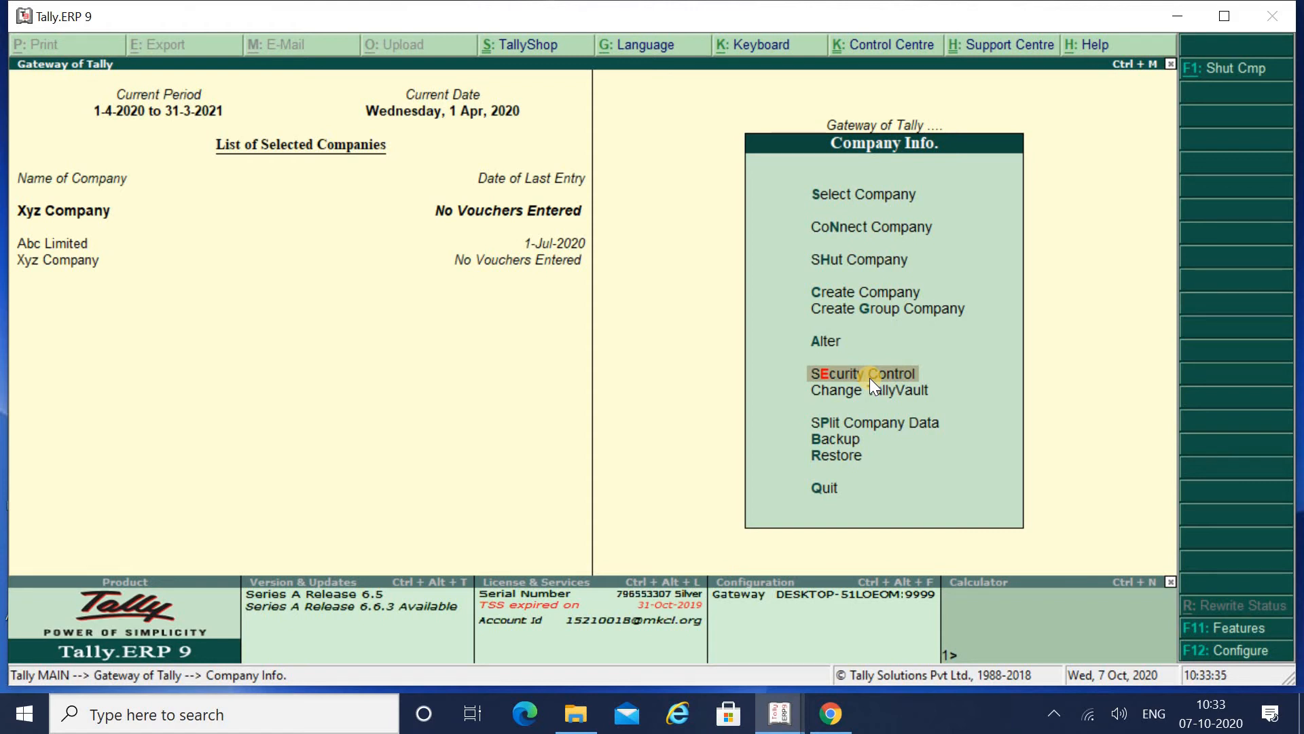
key(Return)
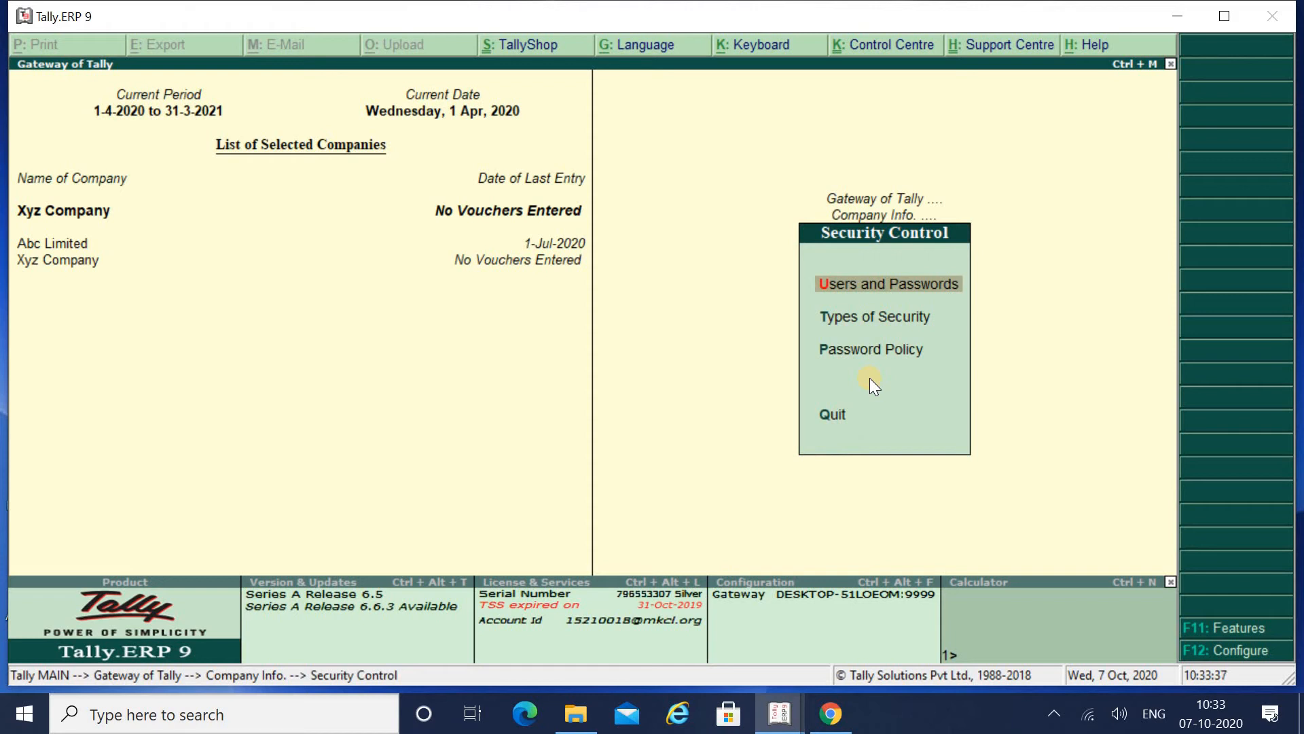
key(Down)
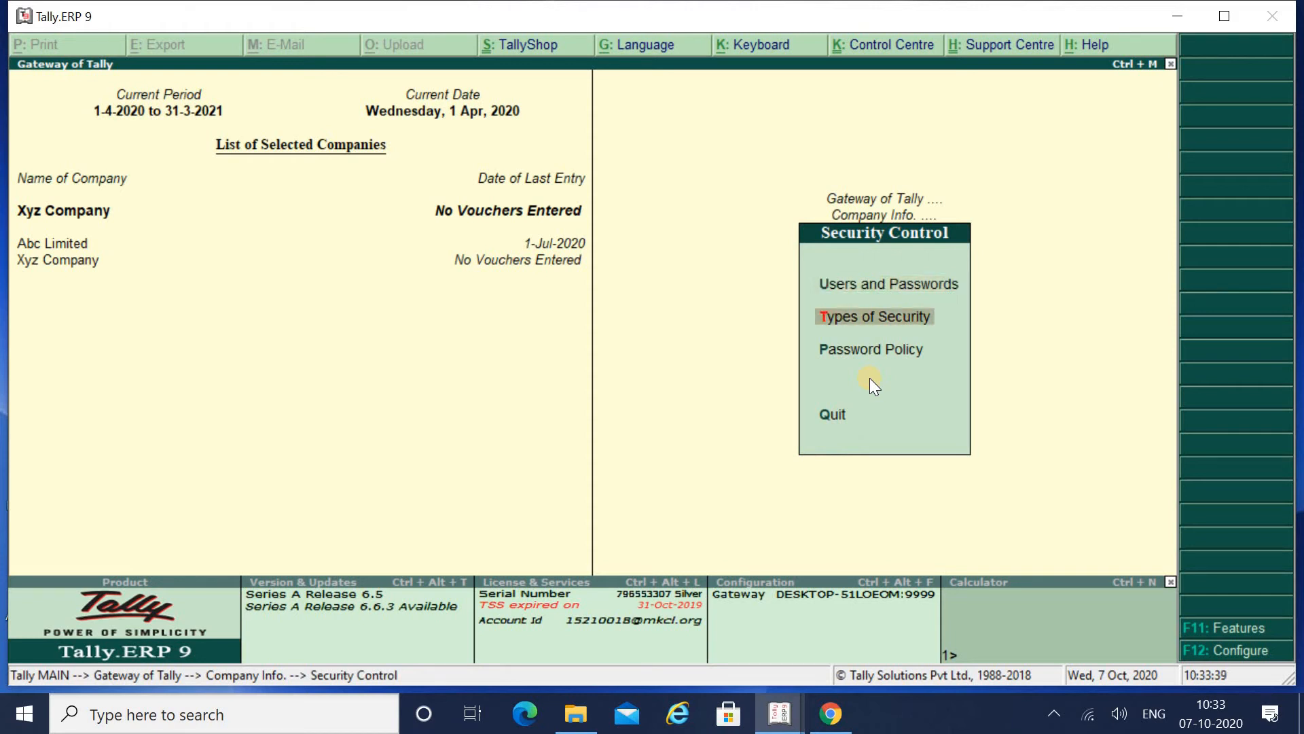
key(Return)
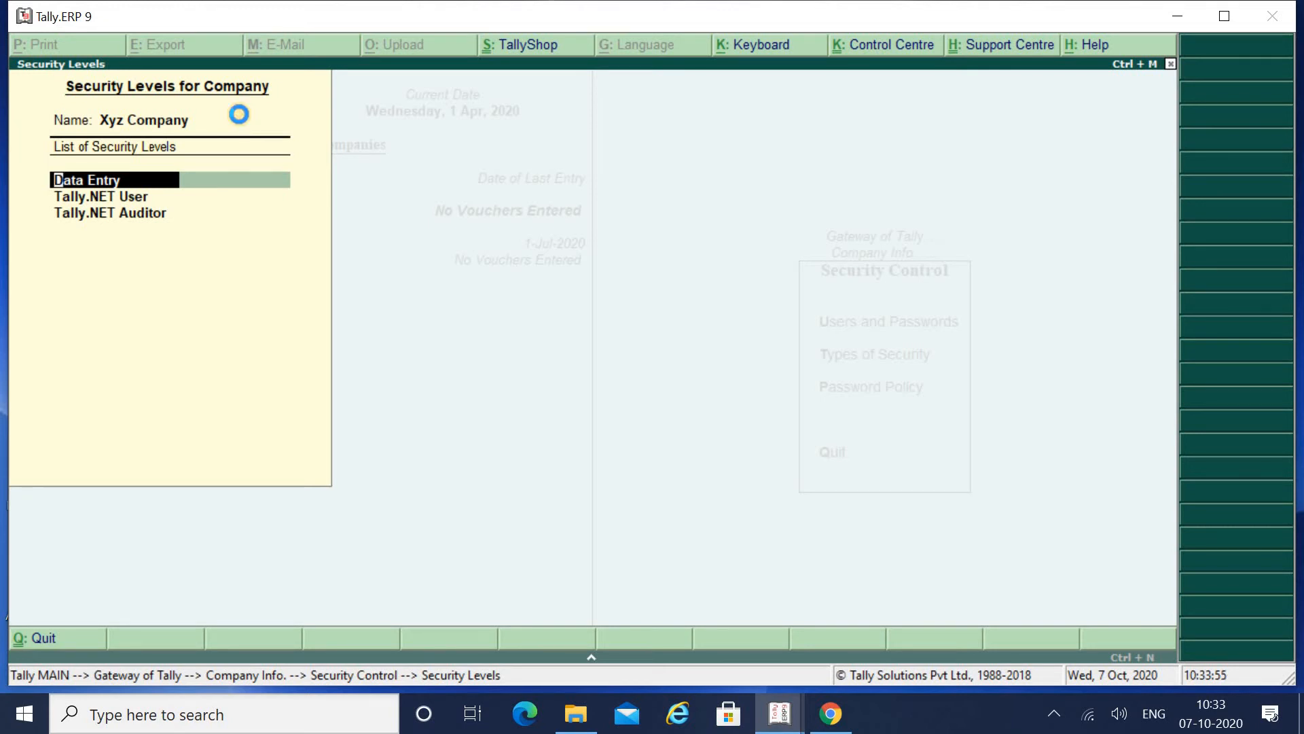
key(Return)
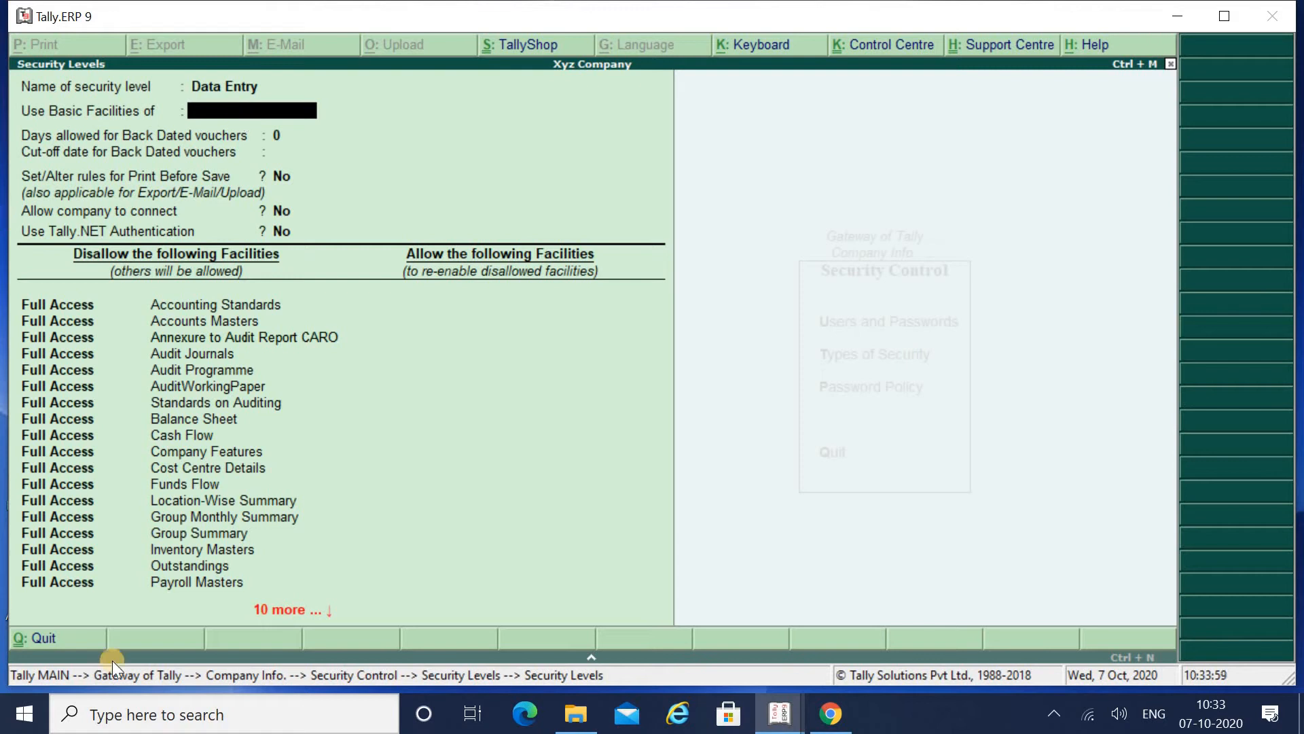
Leave the Data Entry level and add a new security level named Accountant that uses the basic facilities of Owner
click(69, 642)
key(Down)
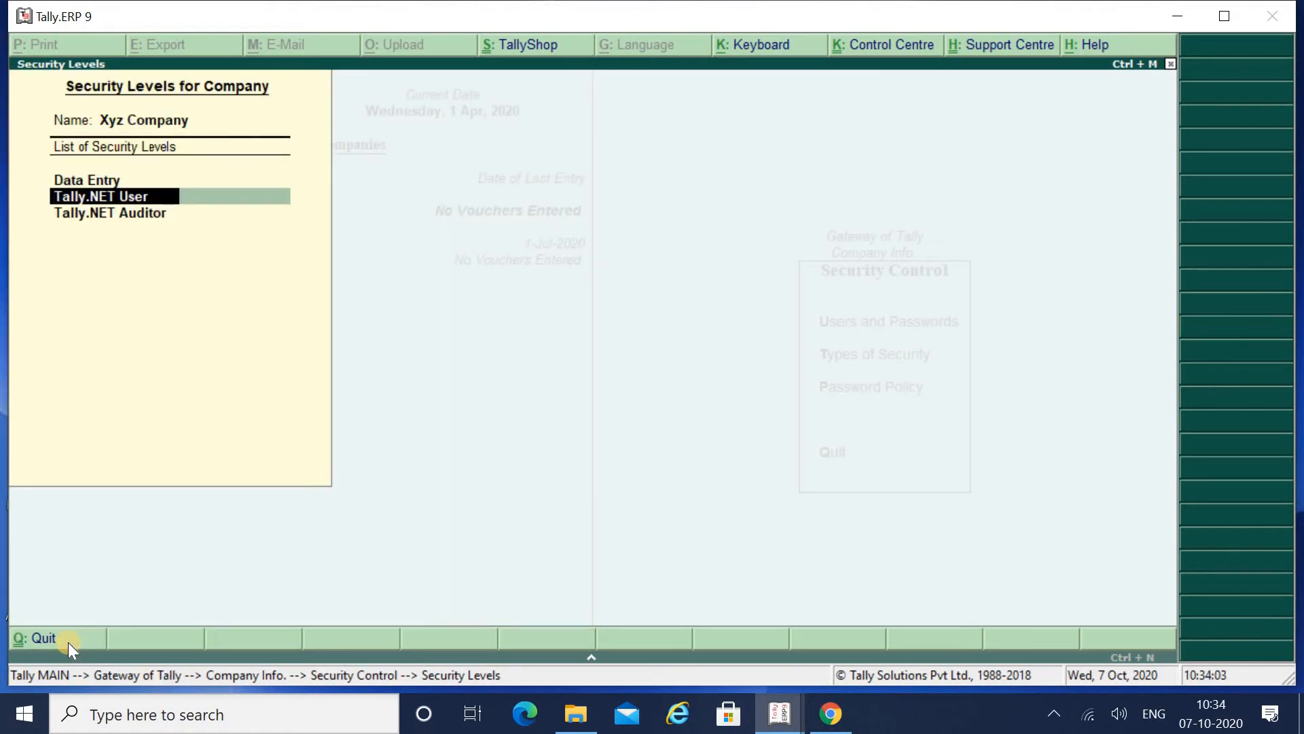
key(Down)
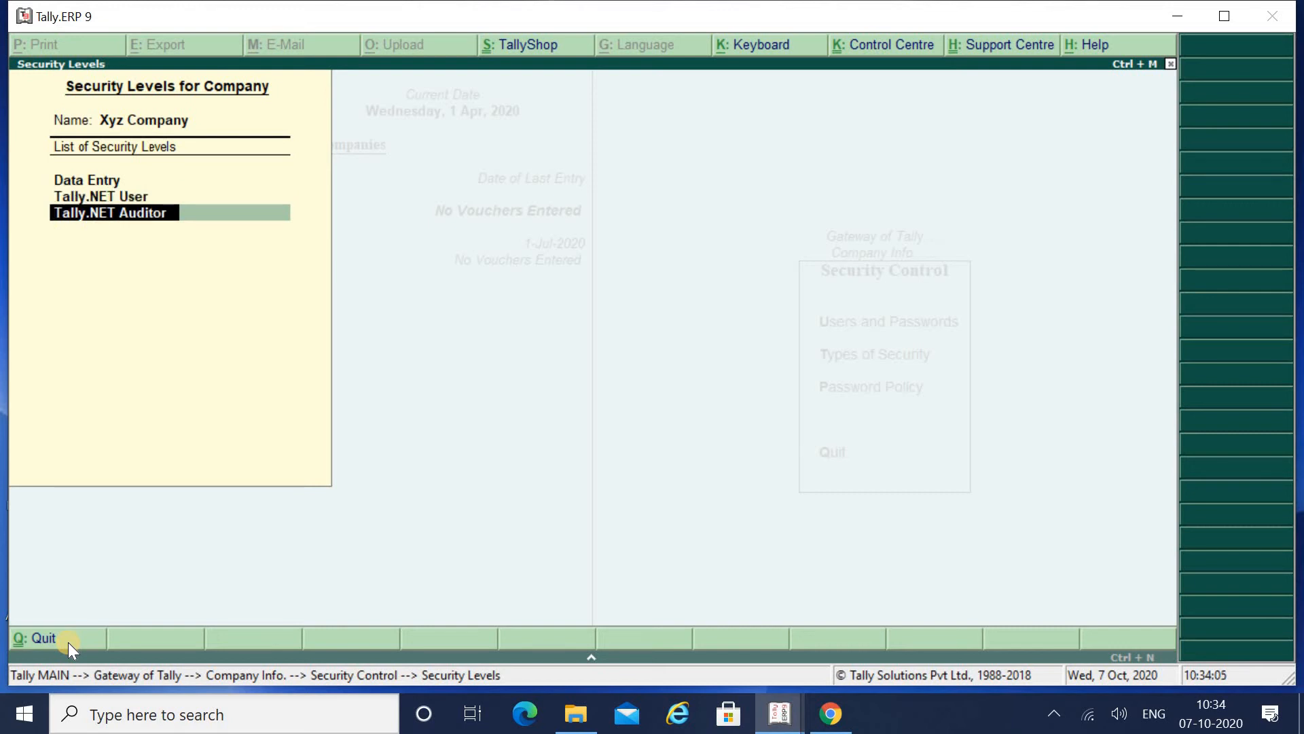
key(Down)
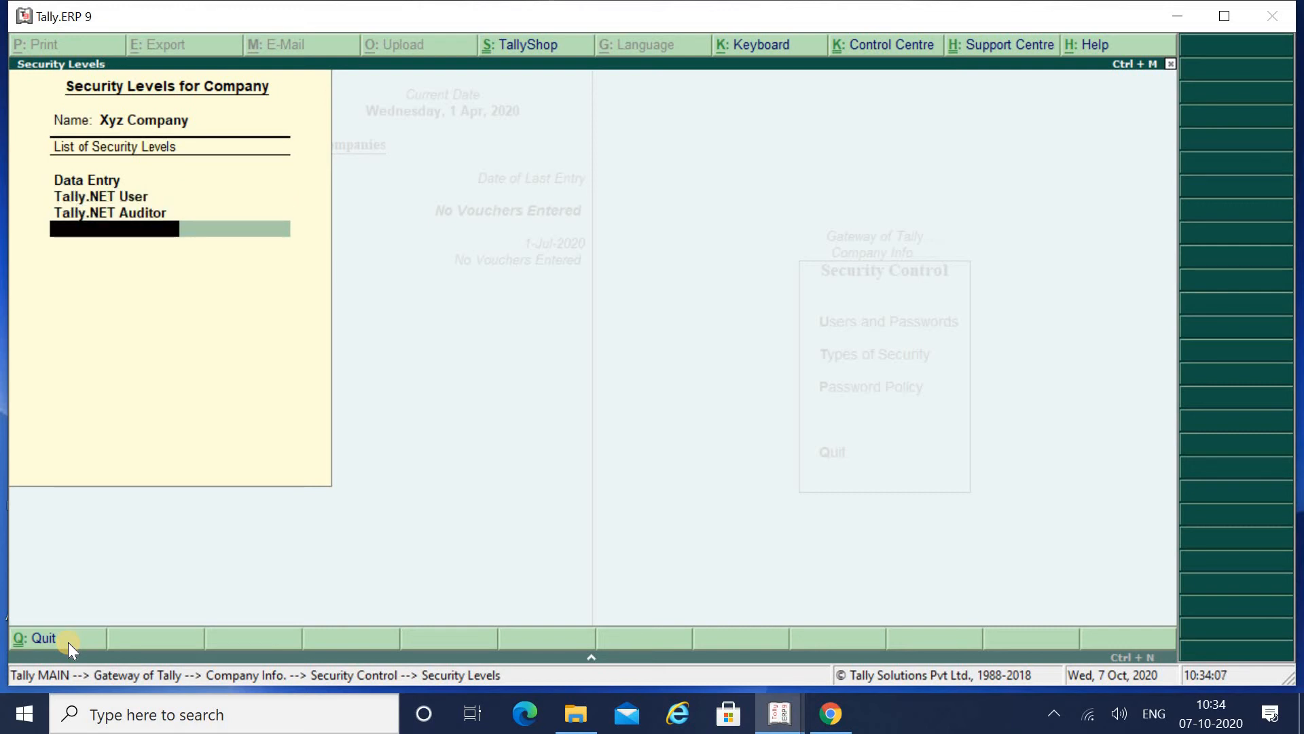
text(Accountant)
key(Return)
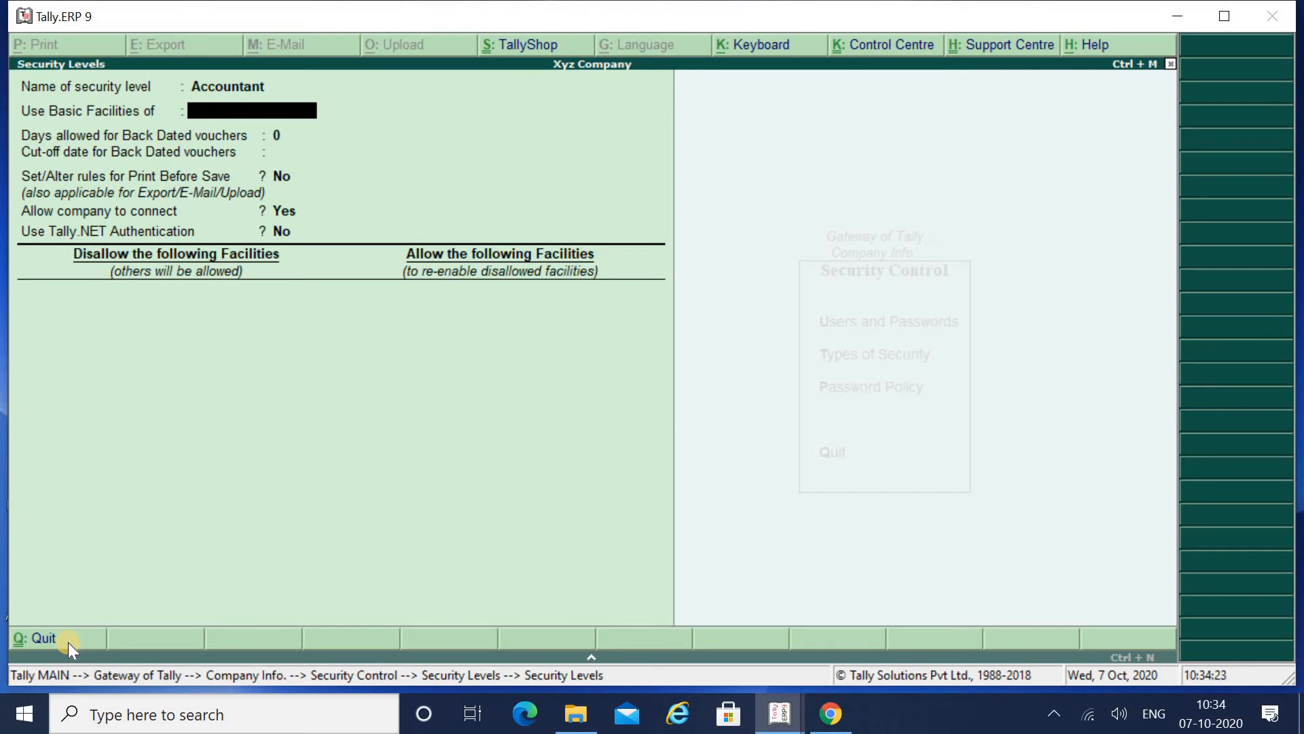
text(Owner)
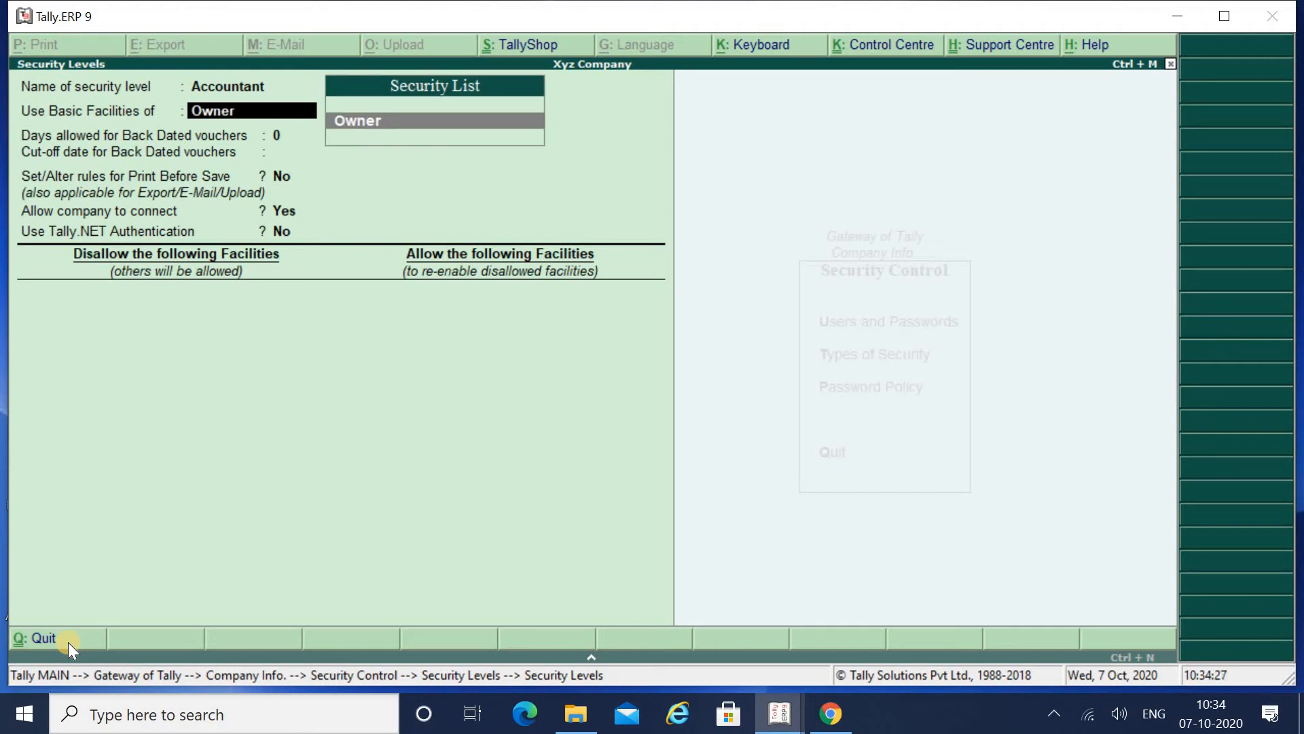
key(Return)
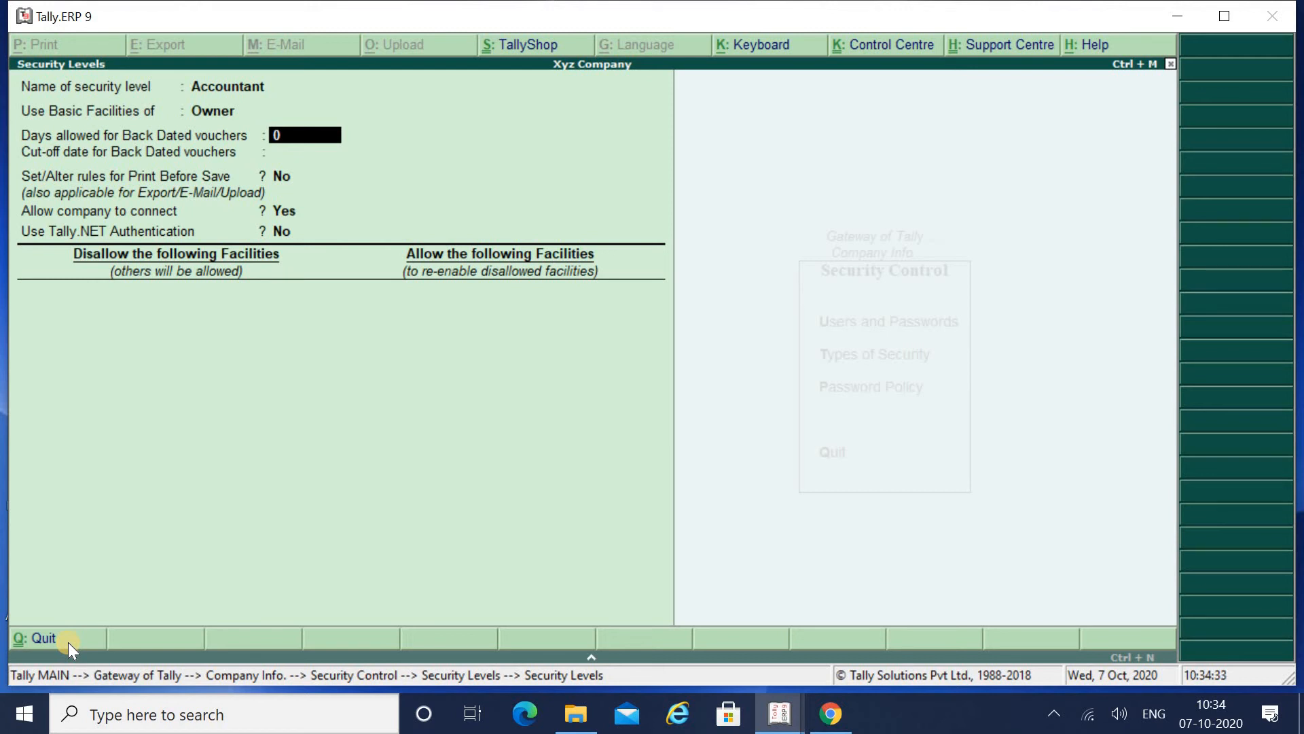
Allow 5 days for back-dated vouchers with cut-off date 1-Apr-2020, keeping the default print, connection and Tally.NET authentication settings
text(5)
key(Return)
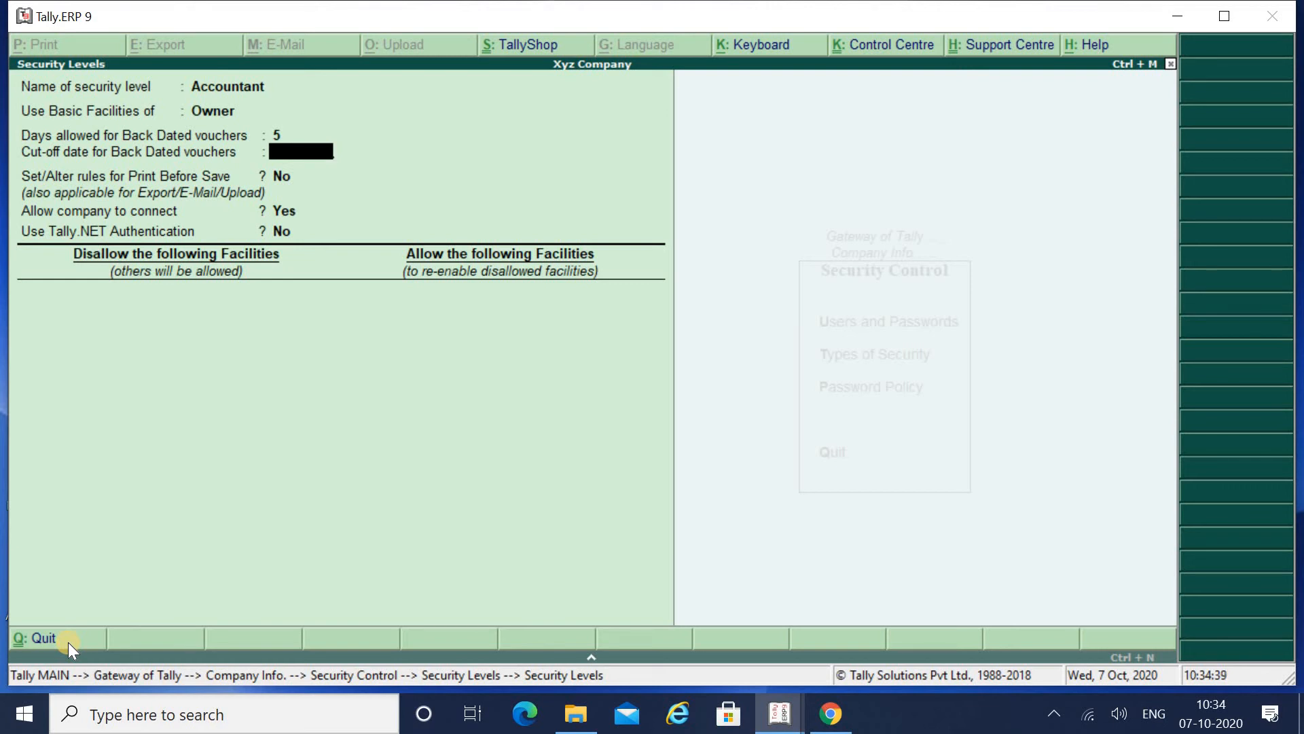
text(1-4)
key(Return)
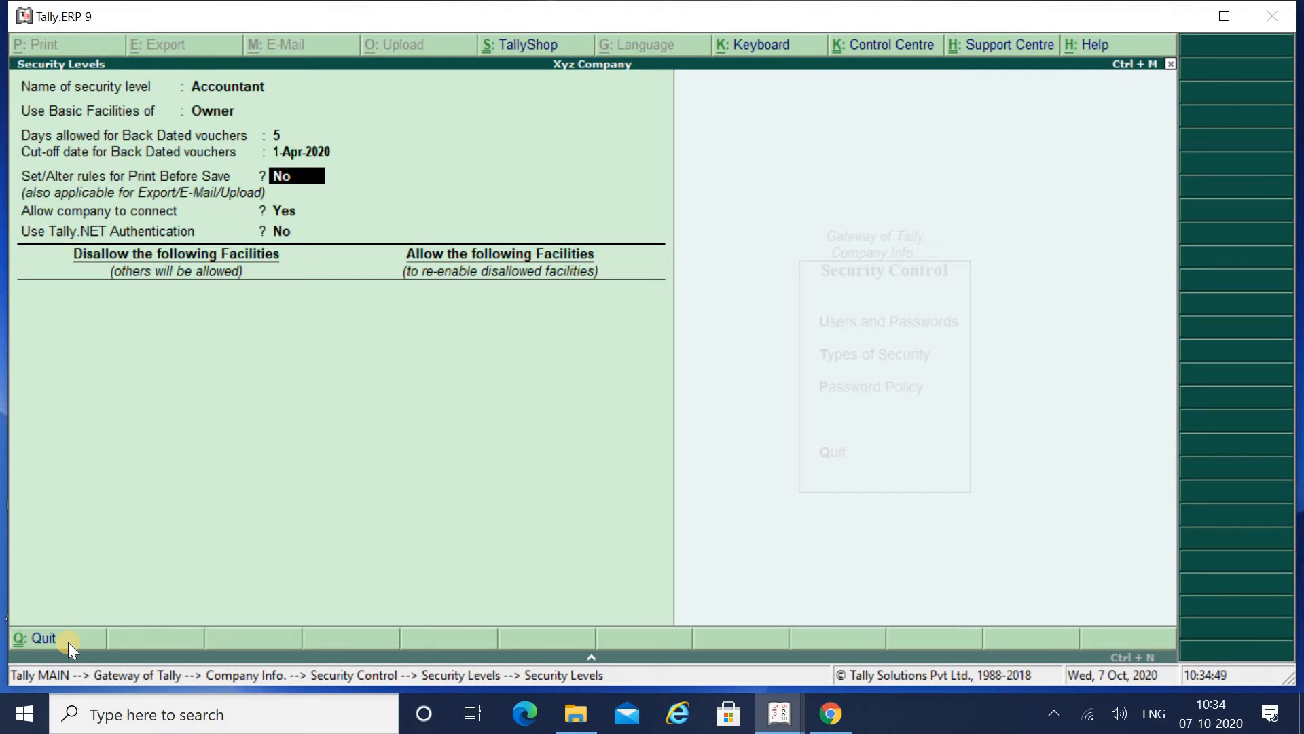
key(Return)
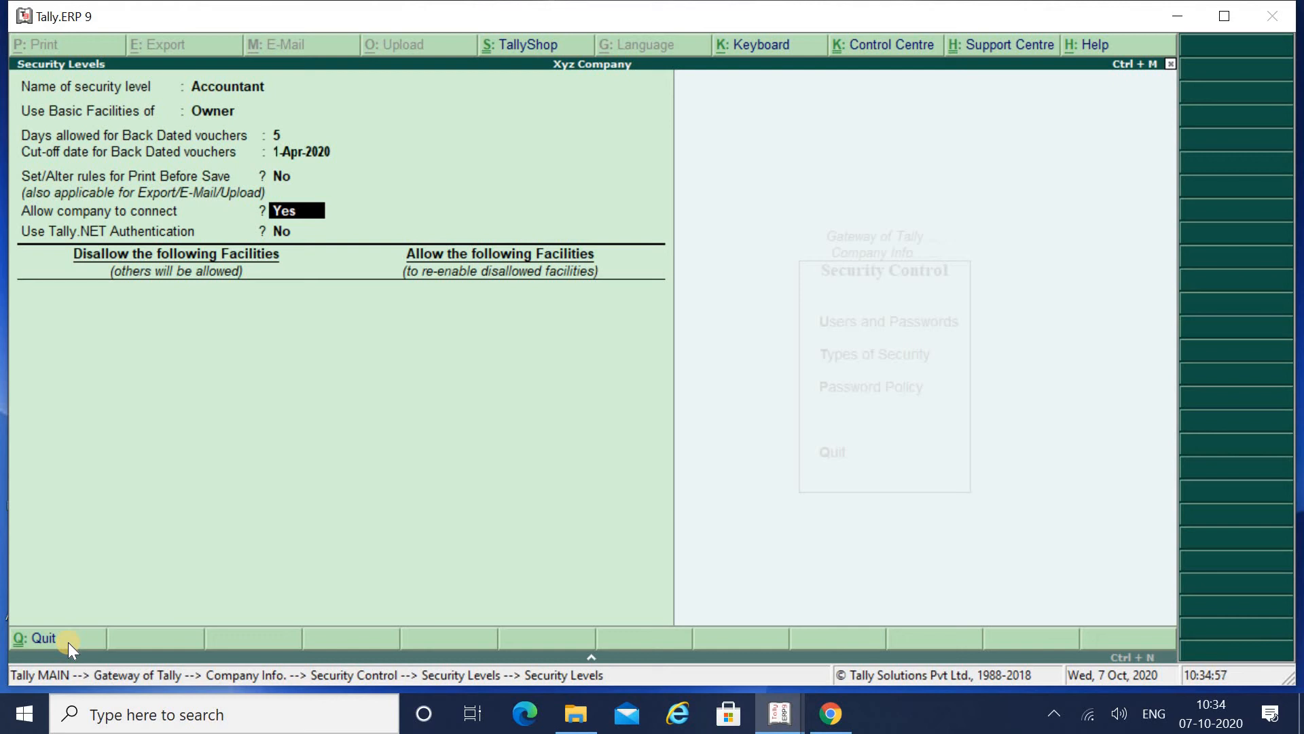
key(Return)
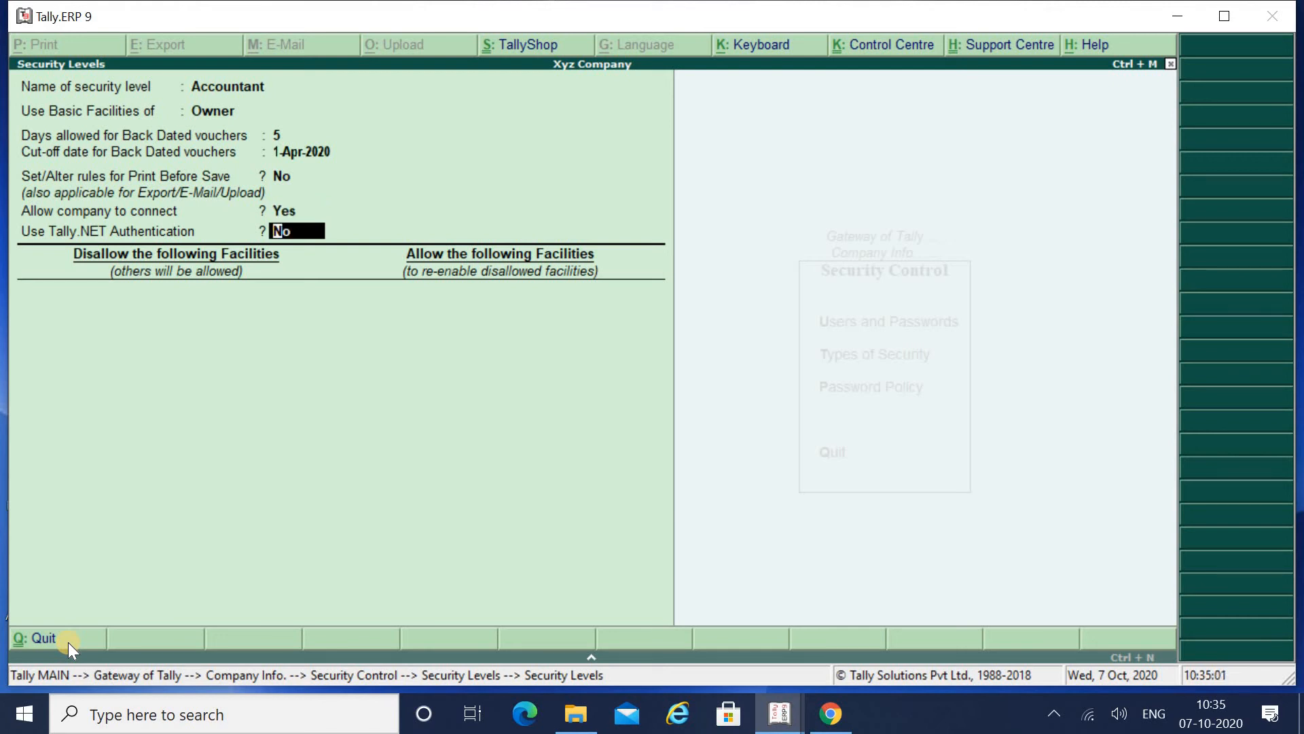
key(Return)
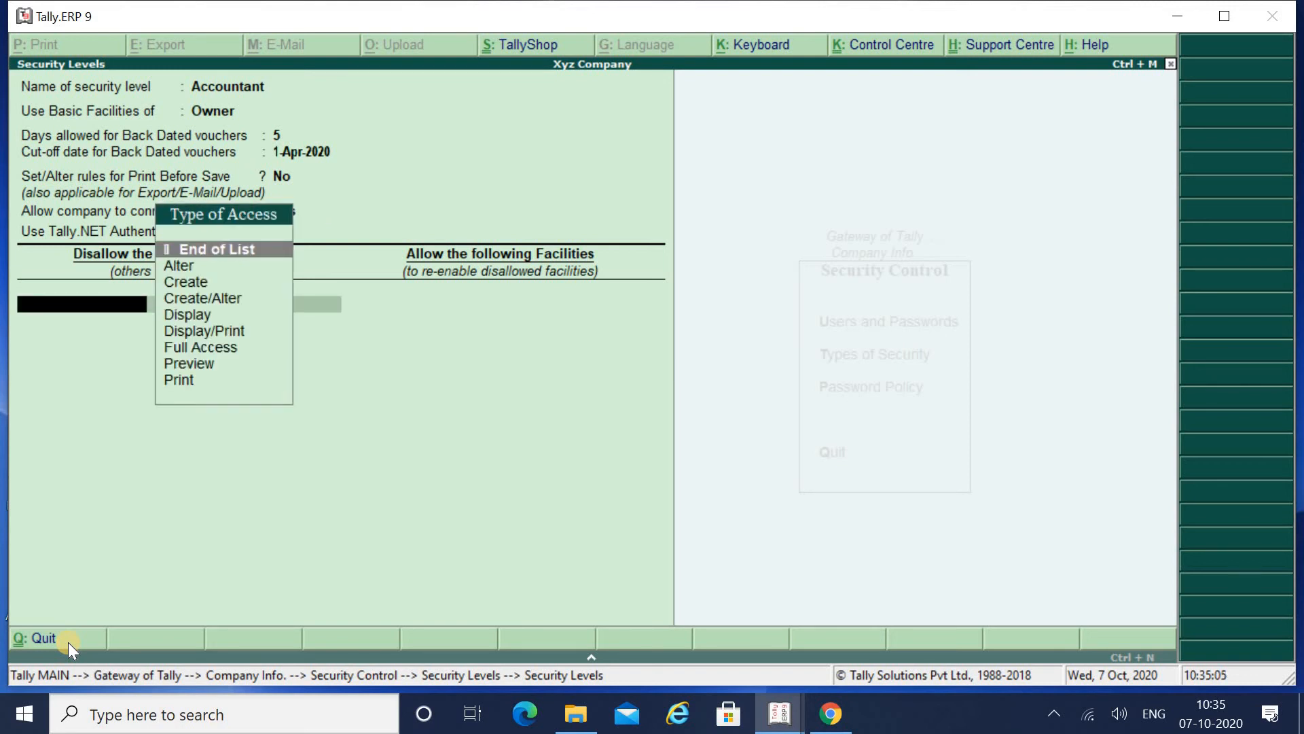
Disallow Display access to Profit & Loss A/c for the Accountant level
key(Down)
key(Down)
key(Down)
key(Down)
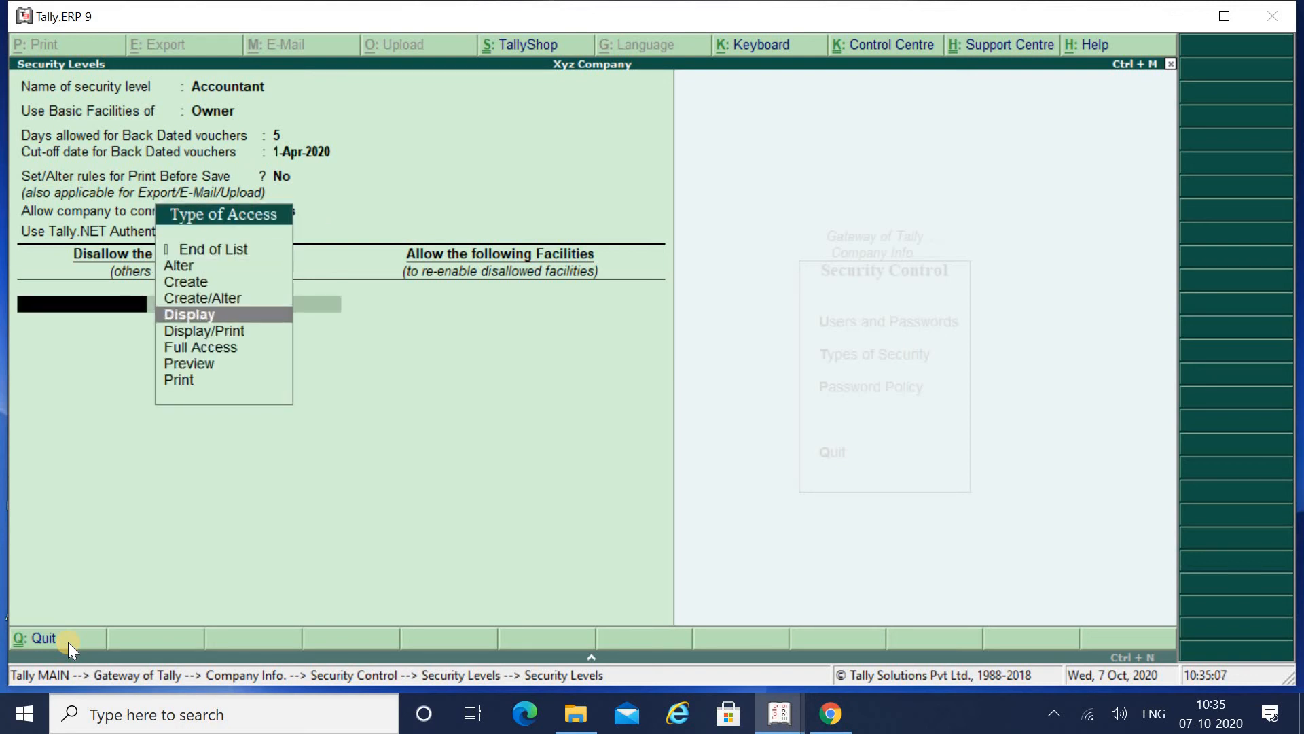
key(Return)
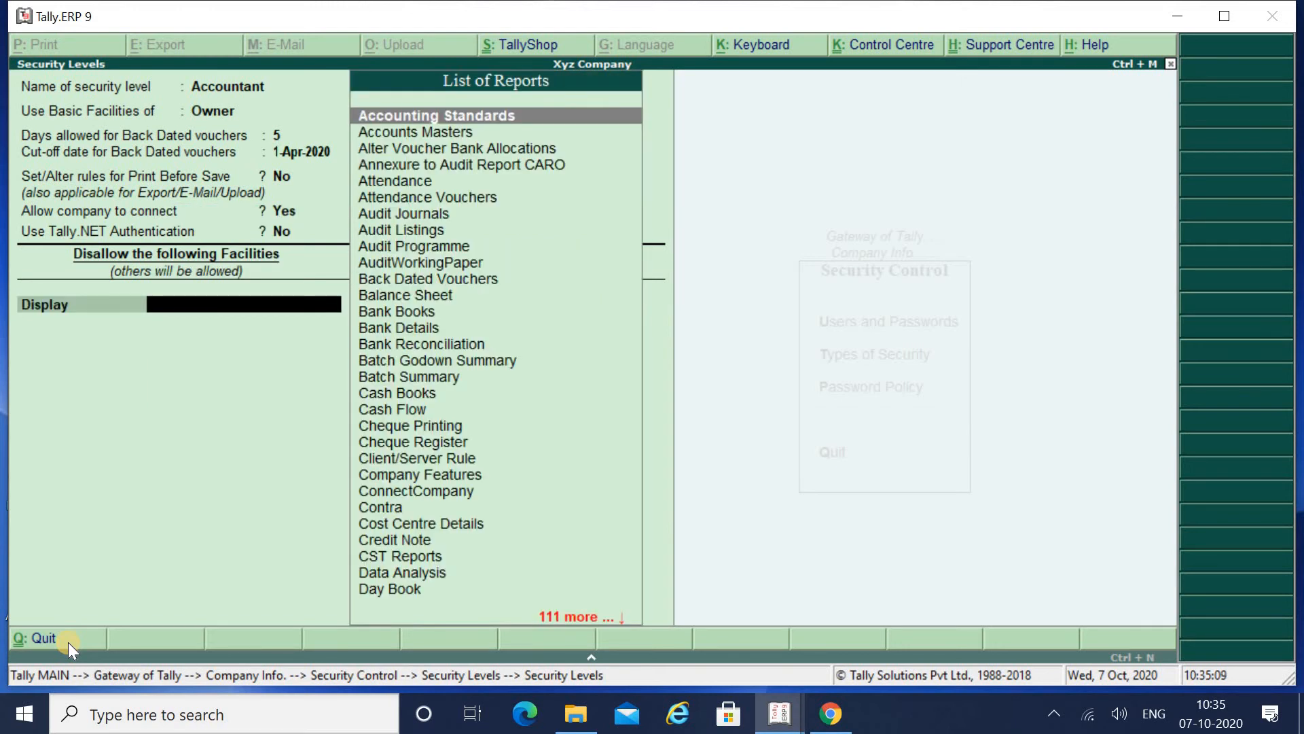
text(Pr)
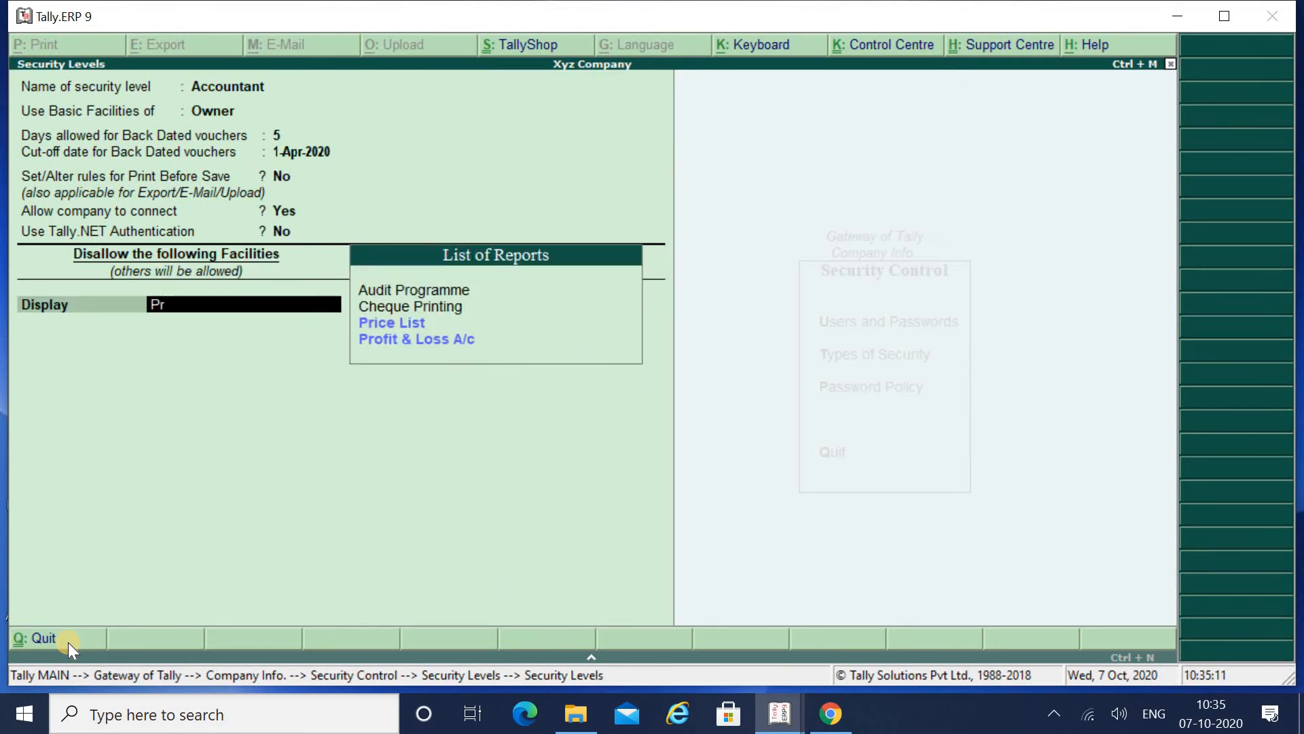
key(Down)
key(Return)
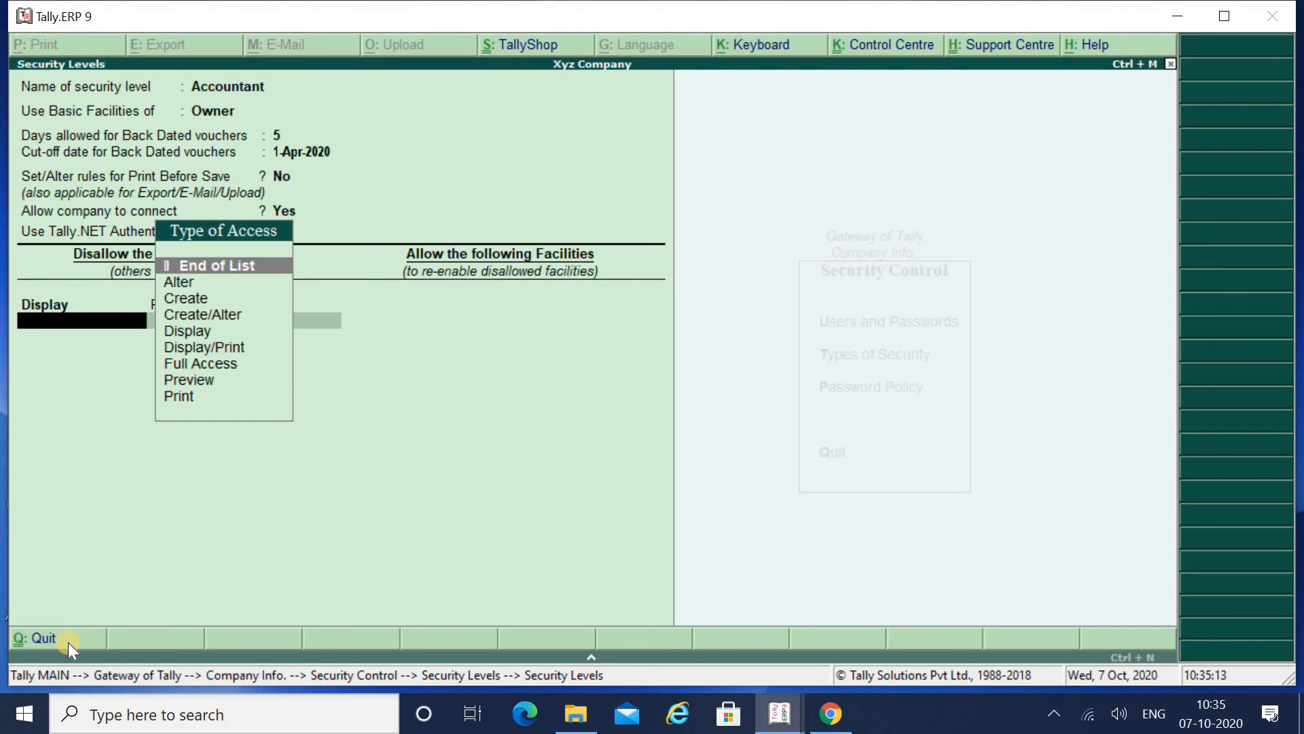
Disallow Display access to the Balance Sheet for the Accountant level and end the list of disallowed facilities
text(d)
key(Down)
key(Return)
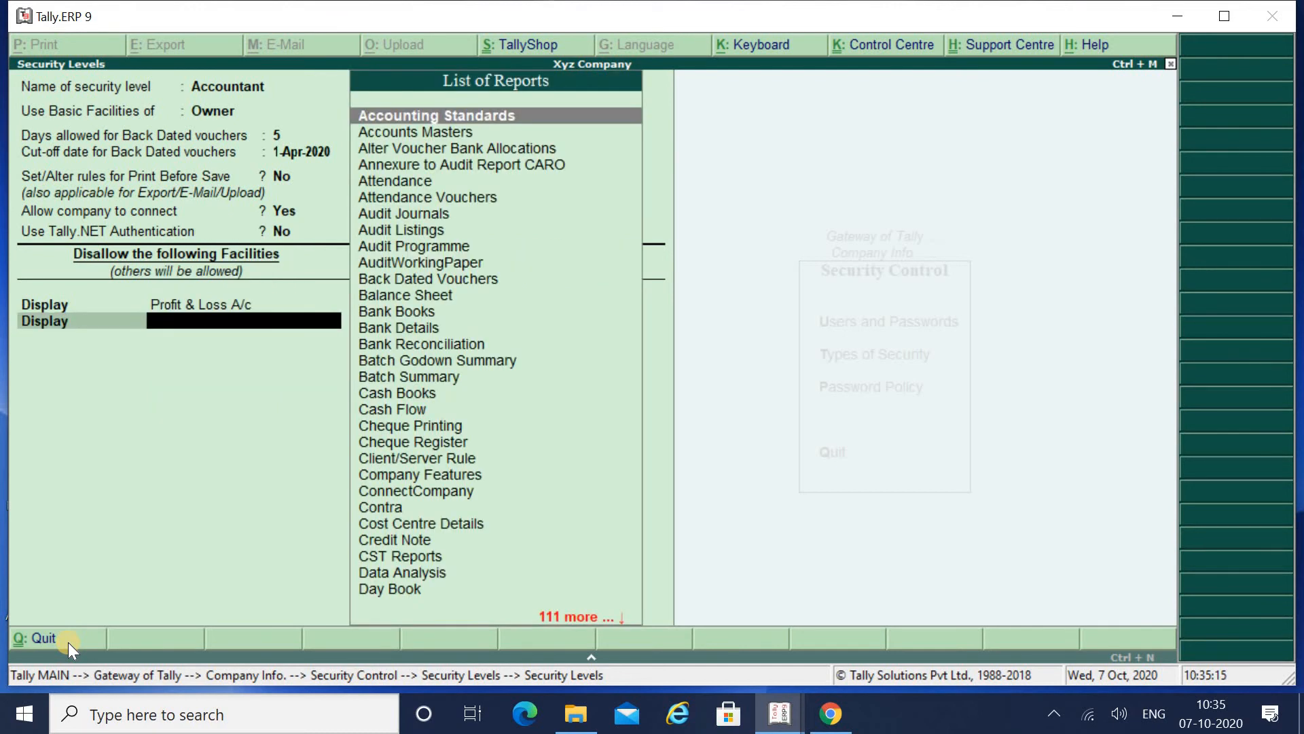
text(Ba)
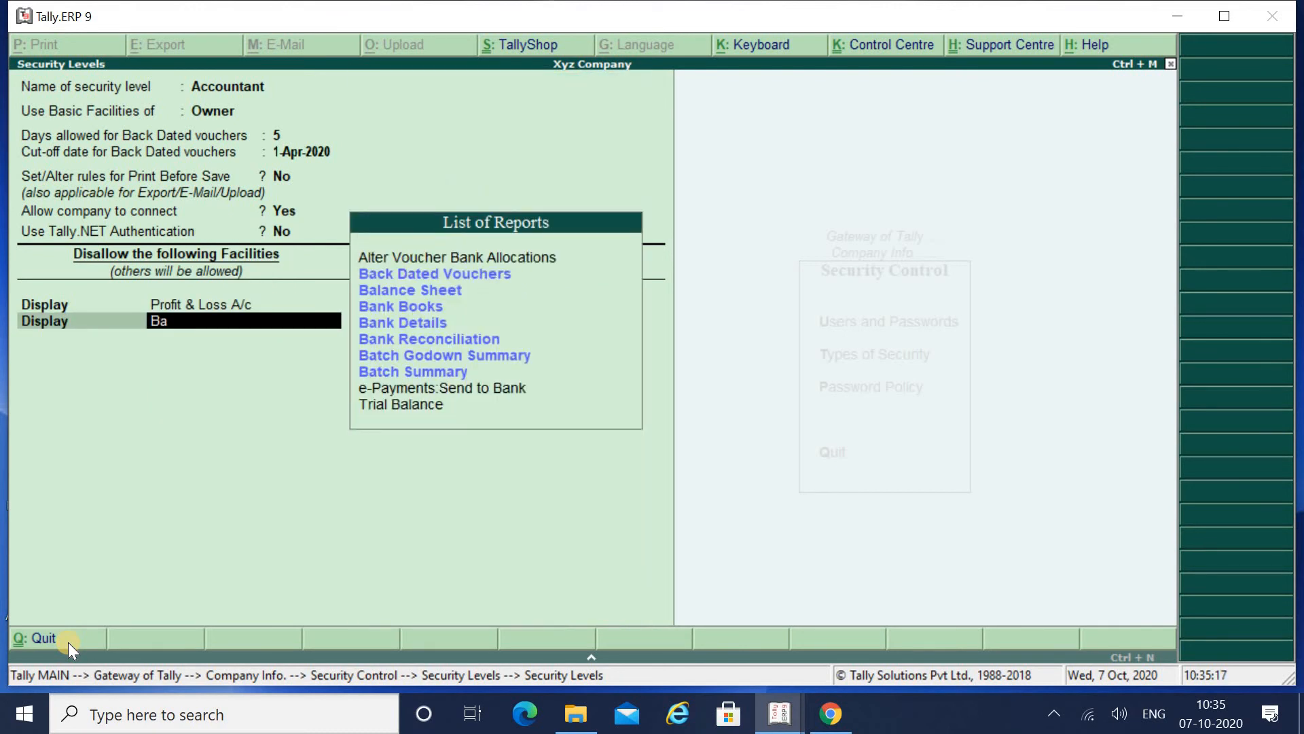
key(Down)
key(Down)
key(Down)
key(Down)
key(Down)
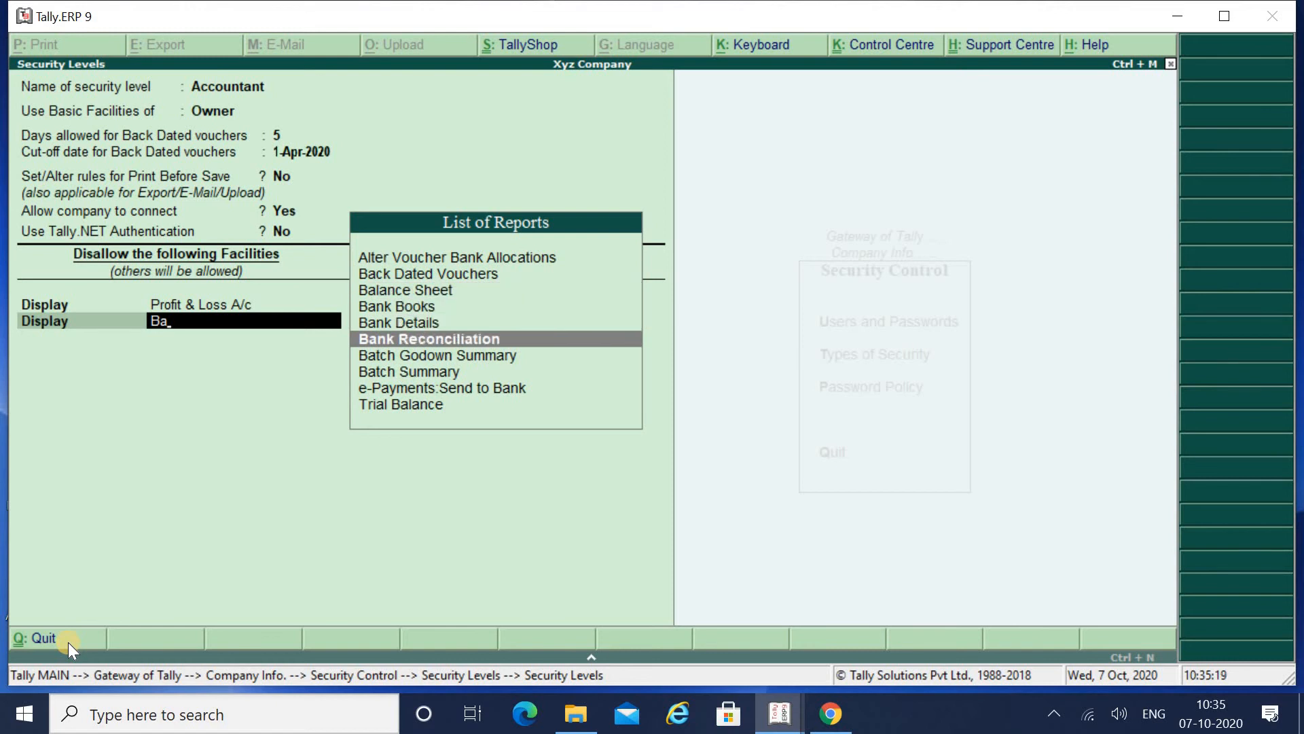
key(Up)
key(Up)
key(Up)
key(Return)
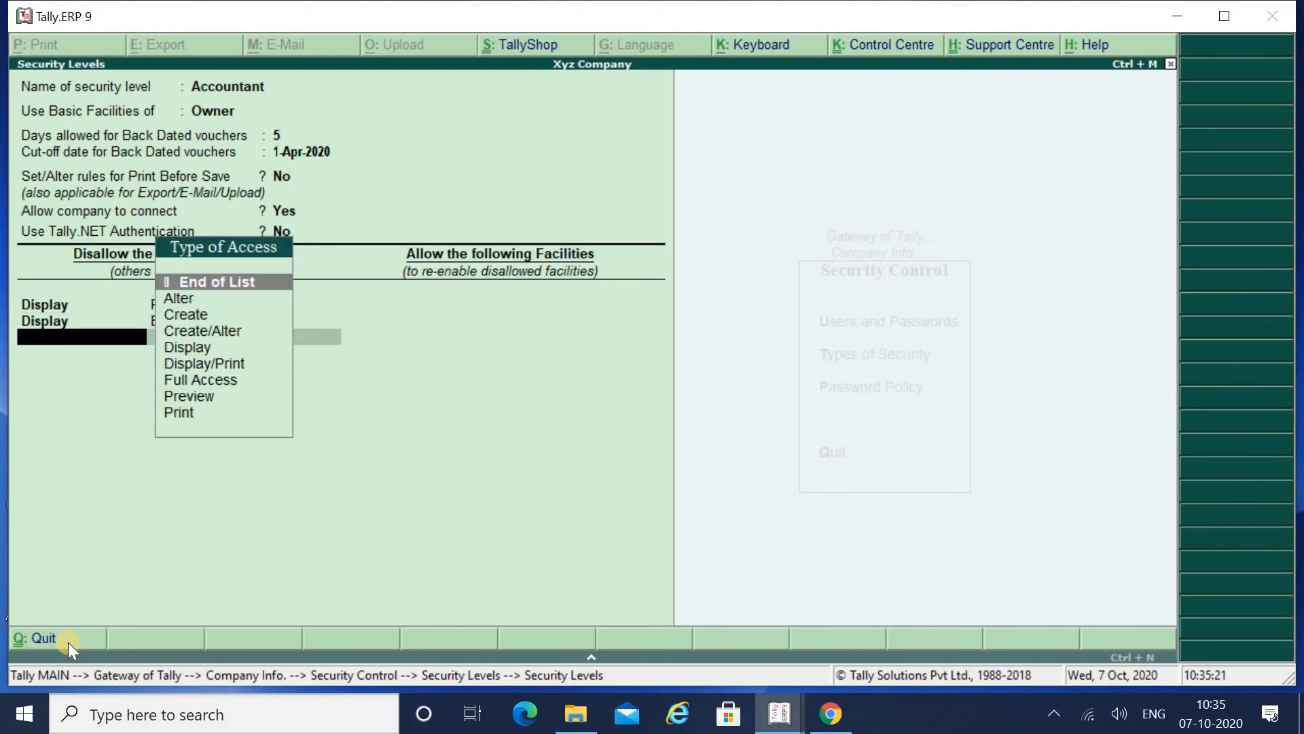
key(Return)
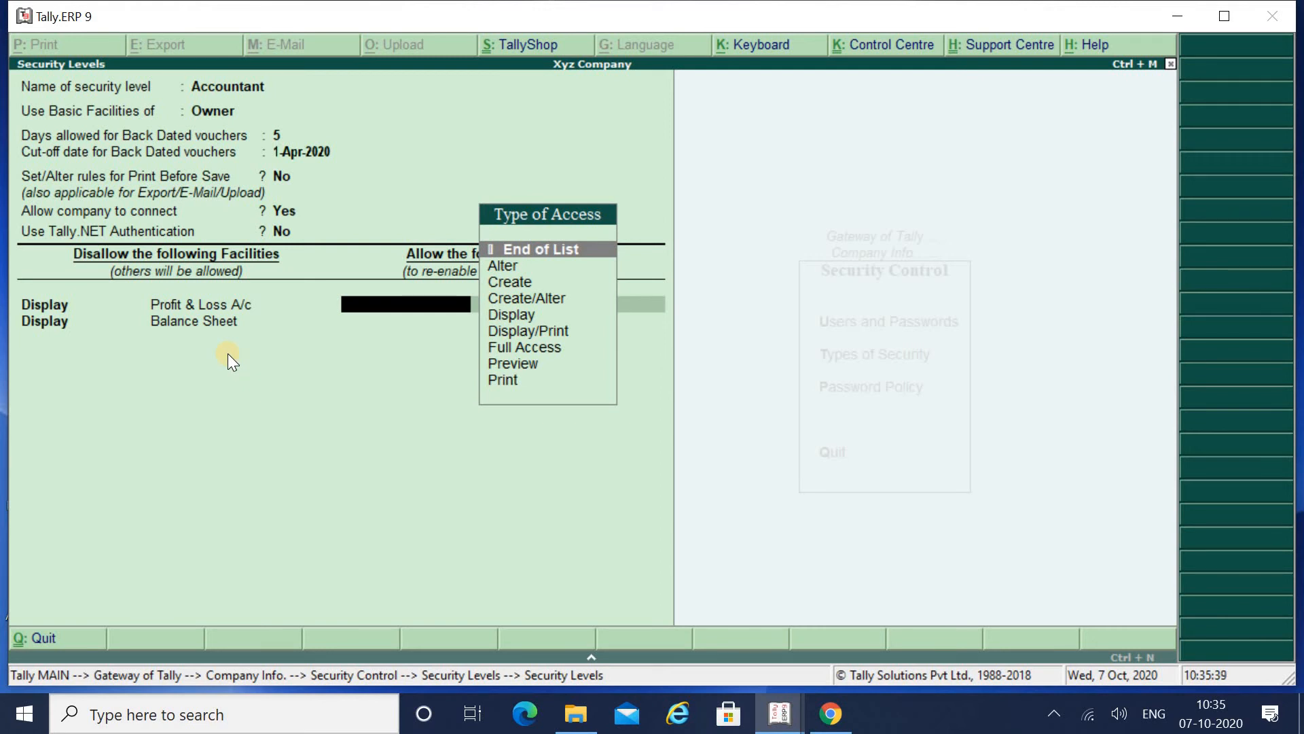
Allow Display access to Cash Flow for the Accountant level
key(Down)
key(Down)
key(Down)
key(Down)
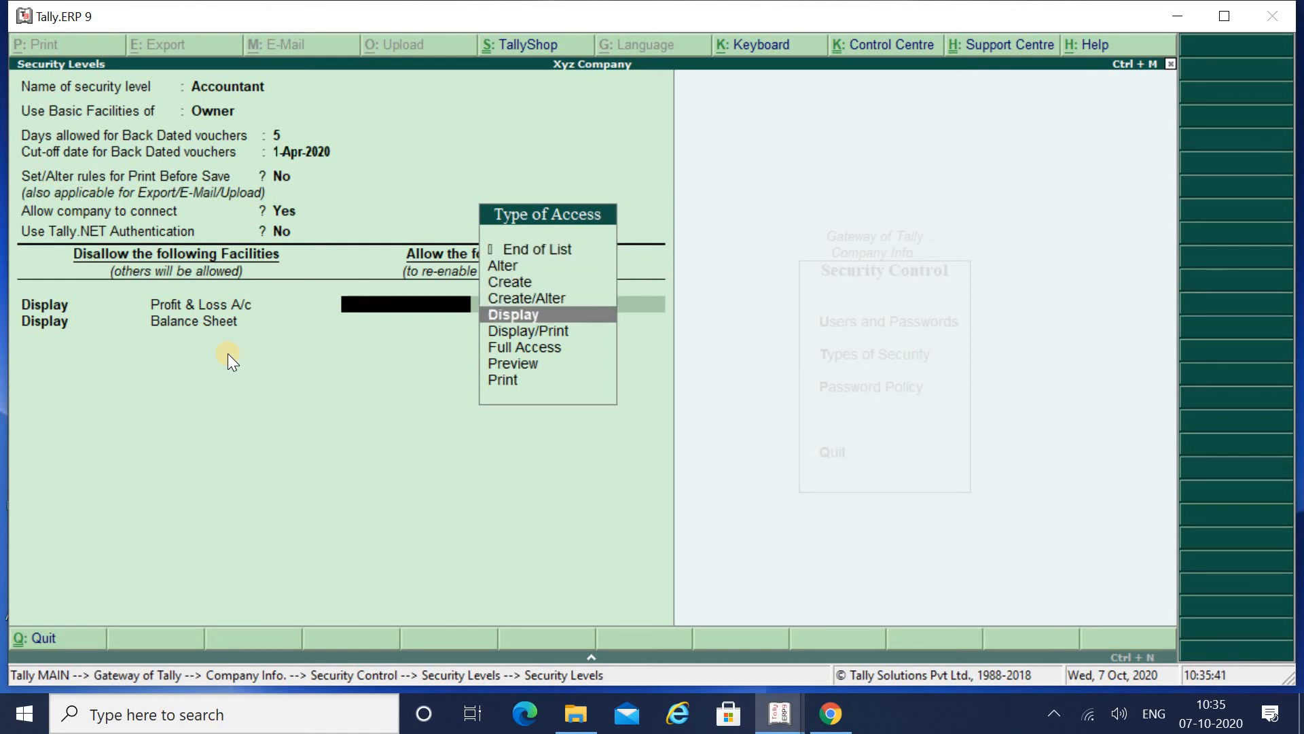
key(Return)
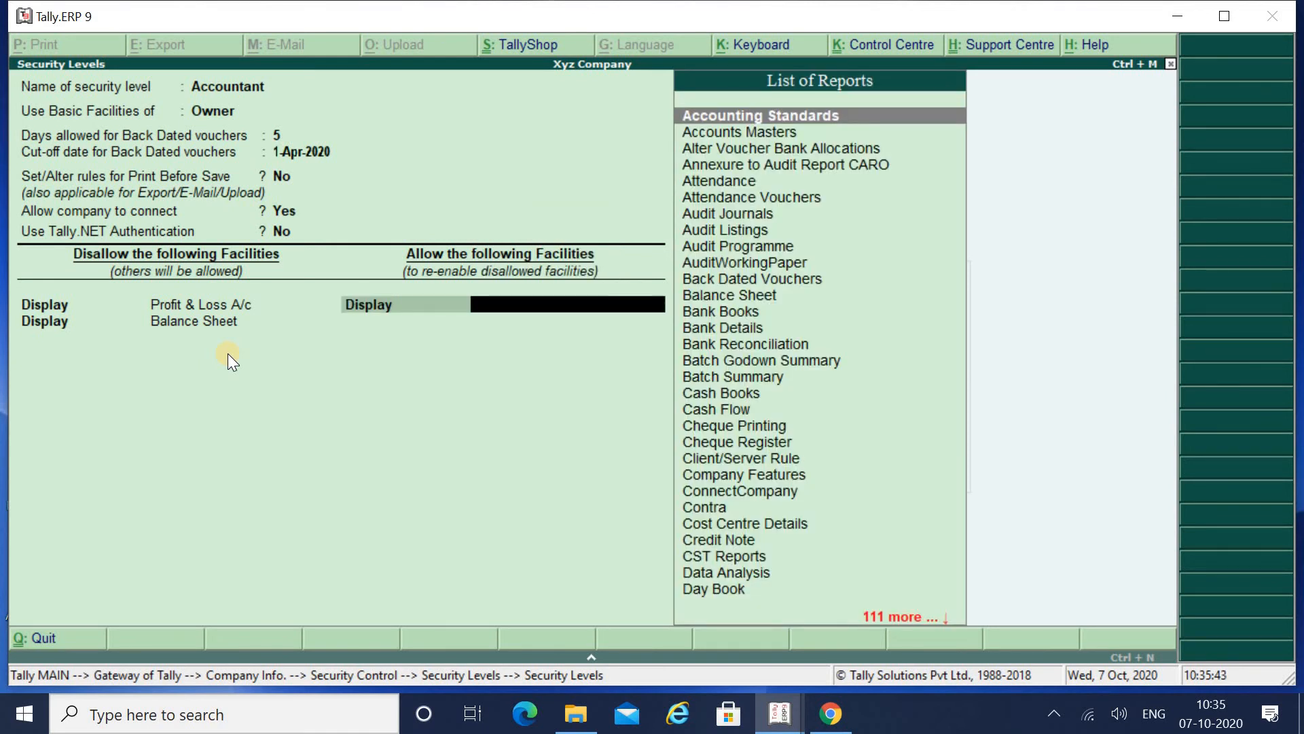
text(Cas)
key(Down)
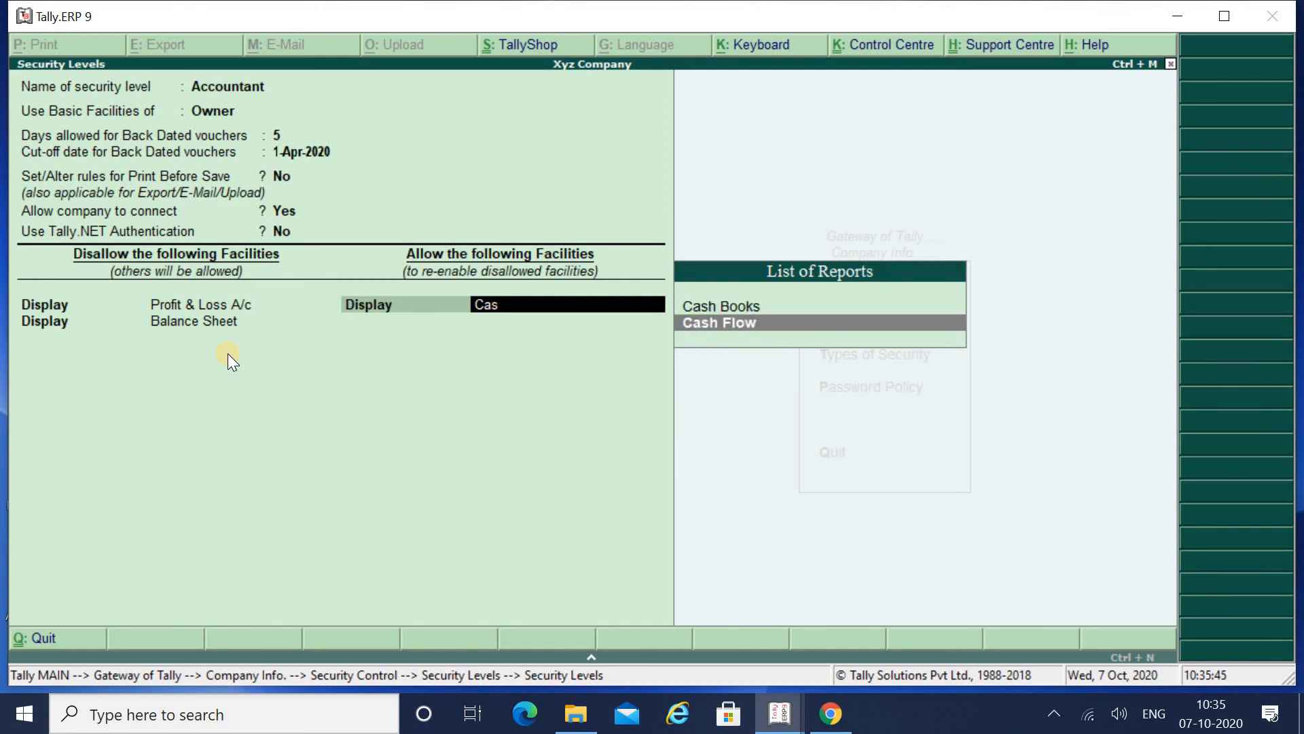
key(Return)
Allow Display access to Funds Flow for the Accountant level, then end the list and save the company's security levels
text(D)
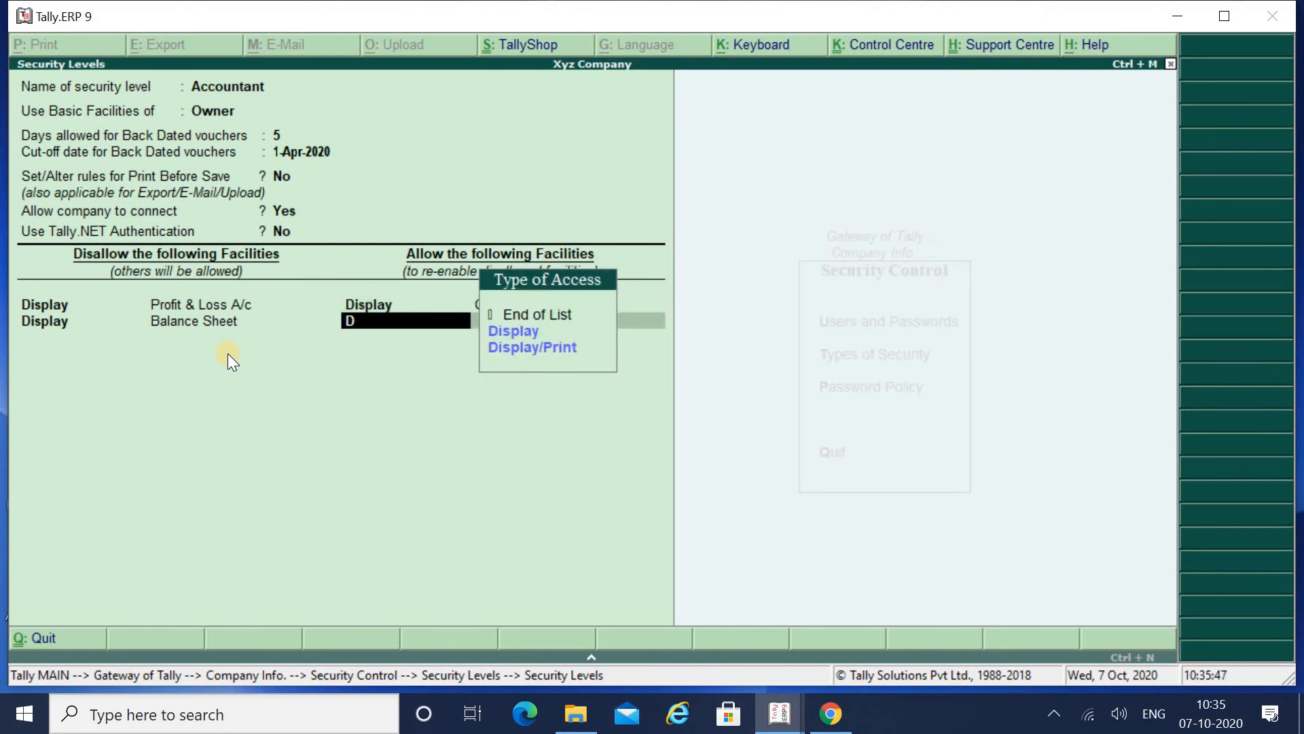
key(Return)
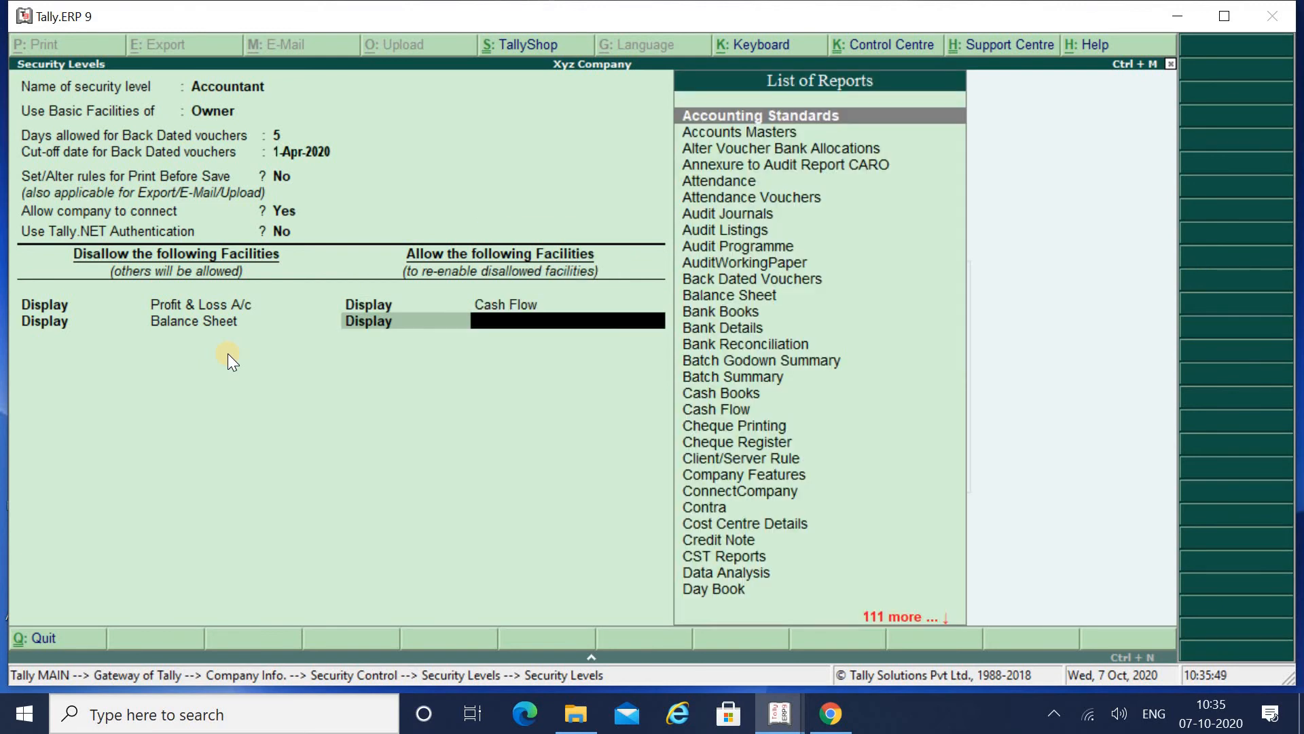
text(Fun)
key(Return)
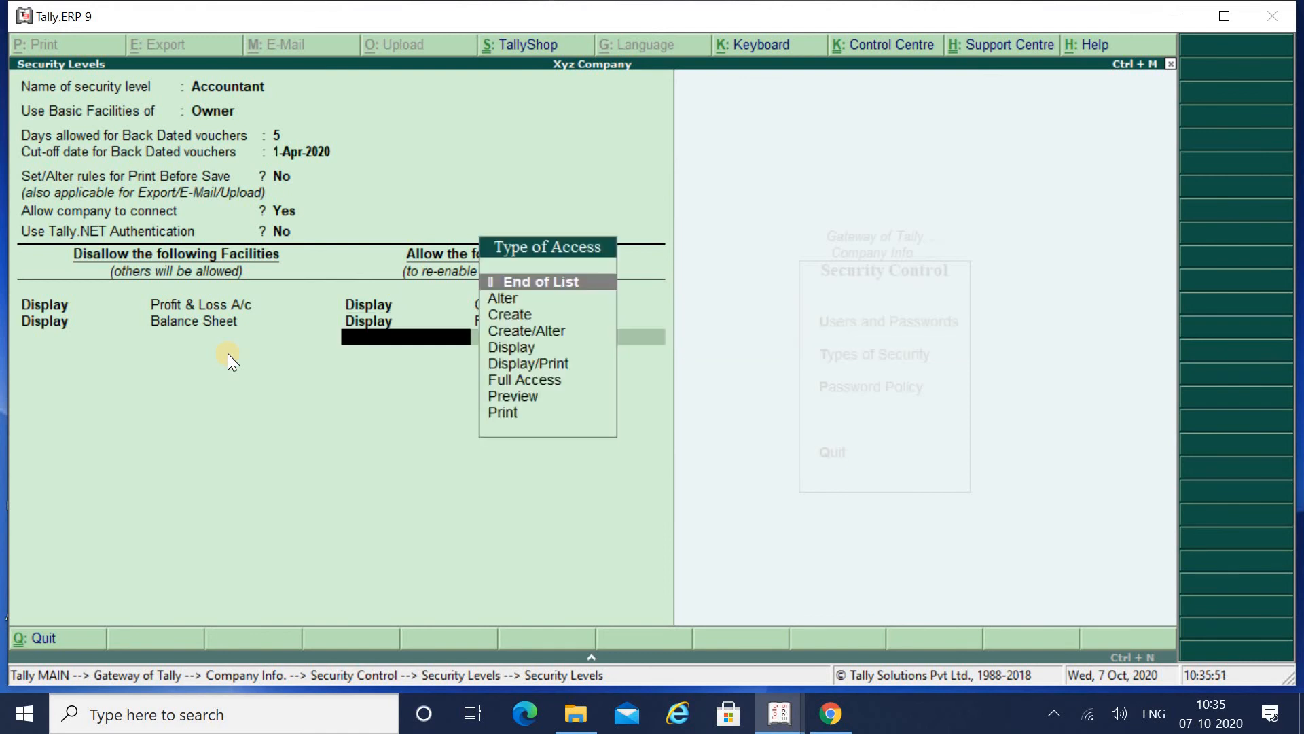
key(Return)
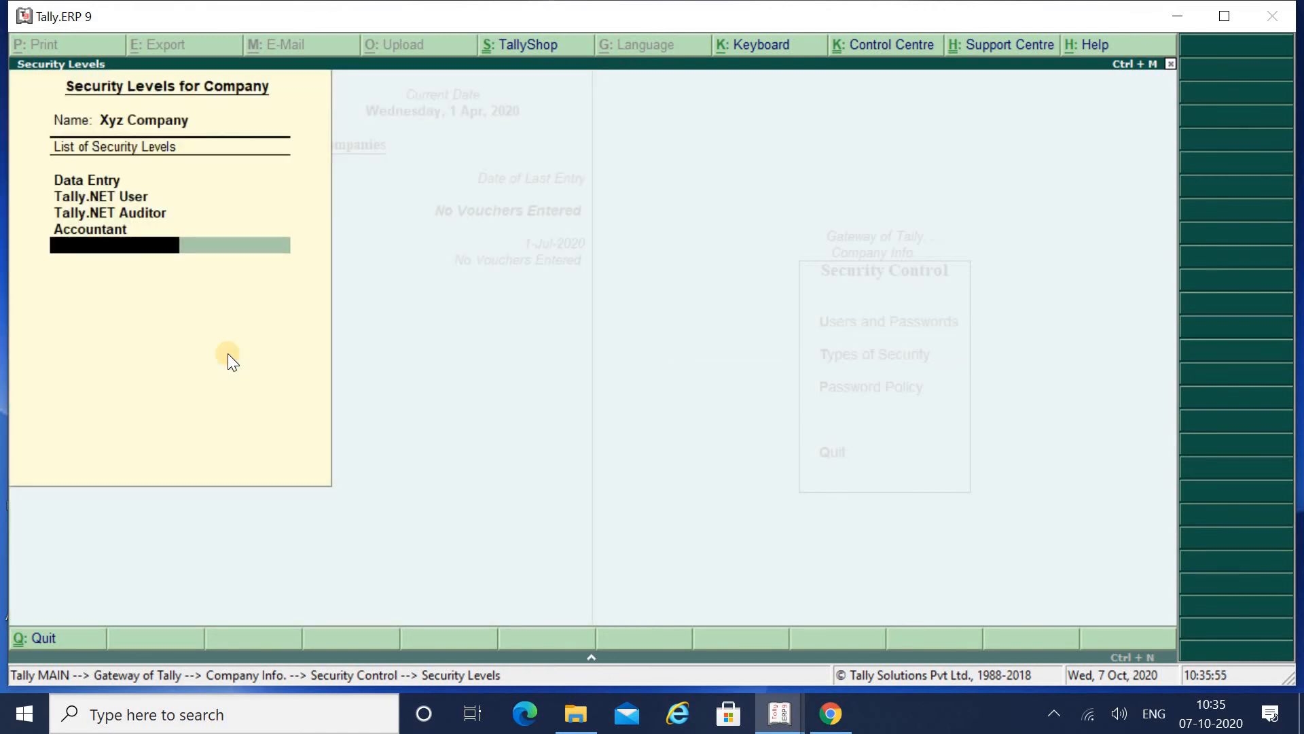
key(Return)
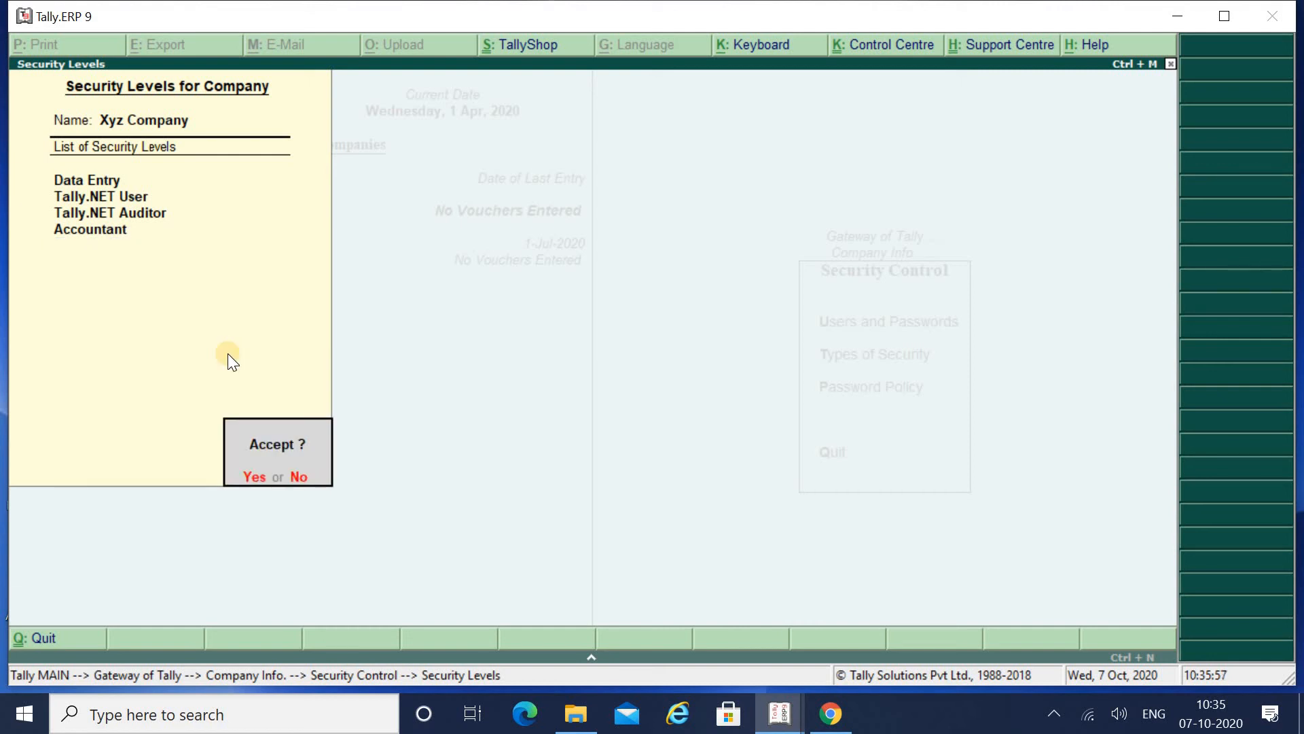
key(Return)
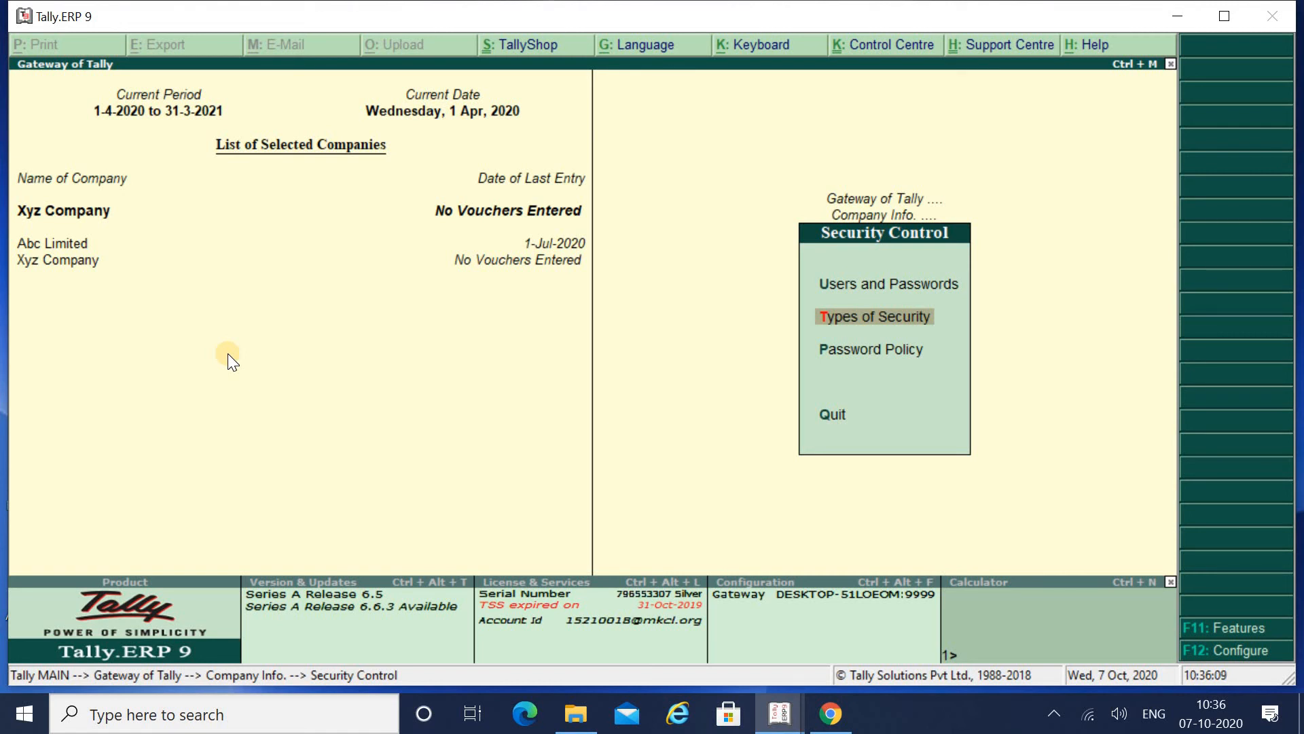
Add a company user with the Accountant security level, entering the user name and password, and save the user list with default access options
key(Up)
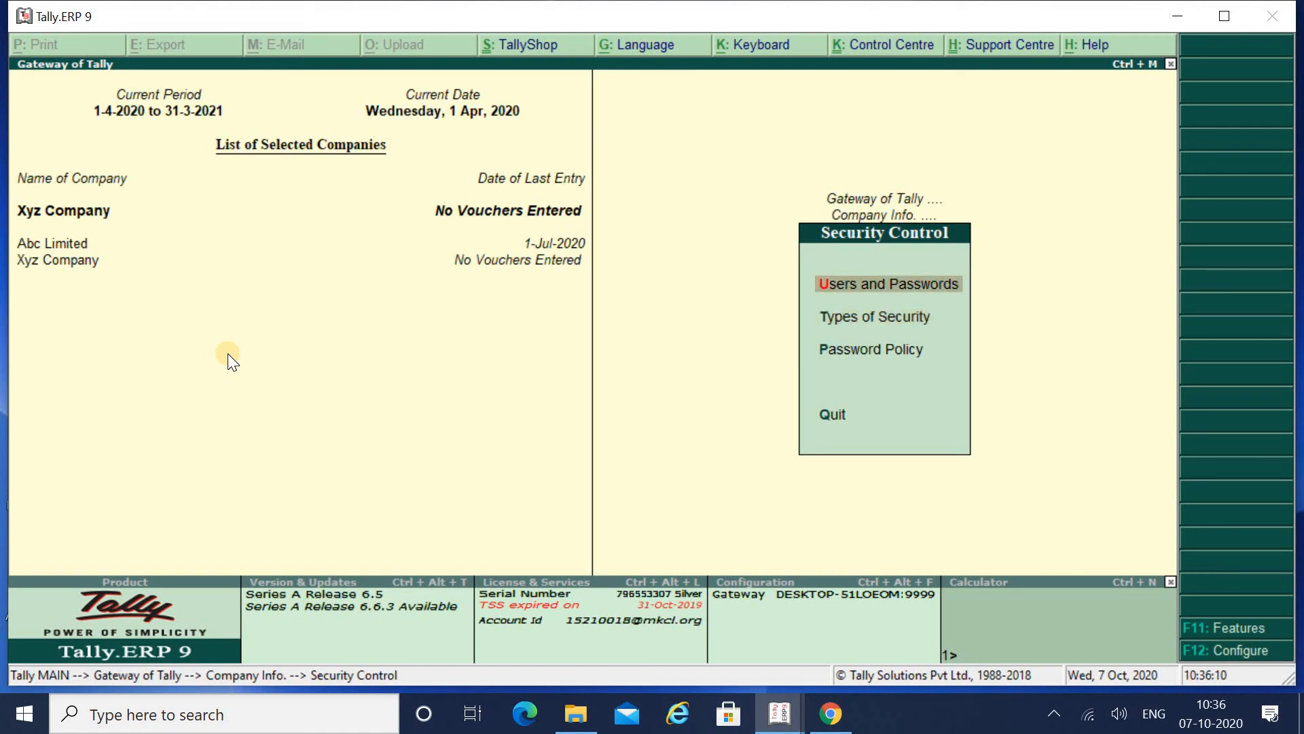
key(Return)
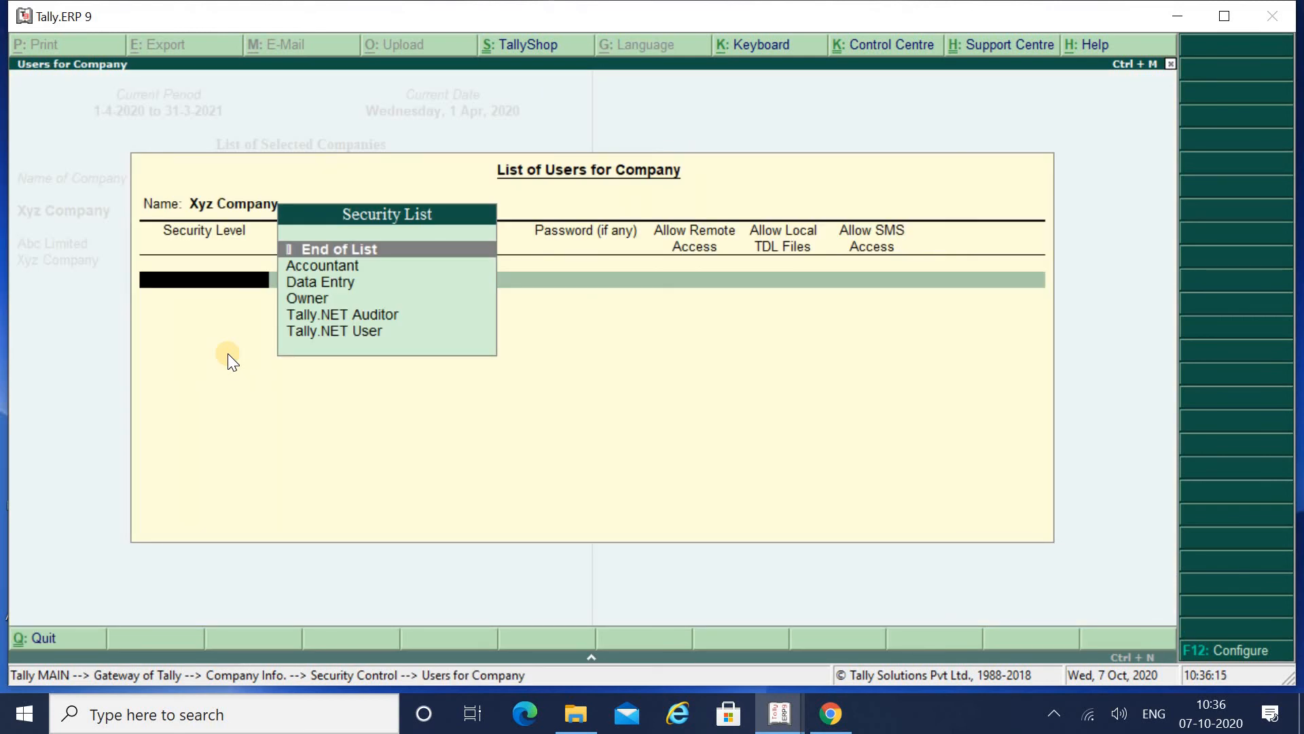
key(Return)
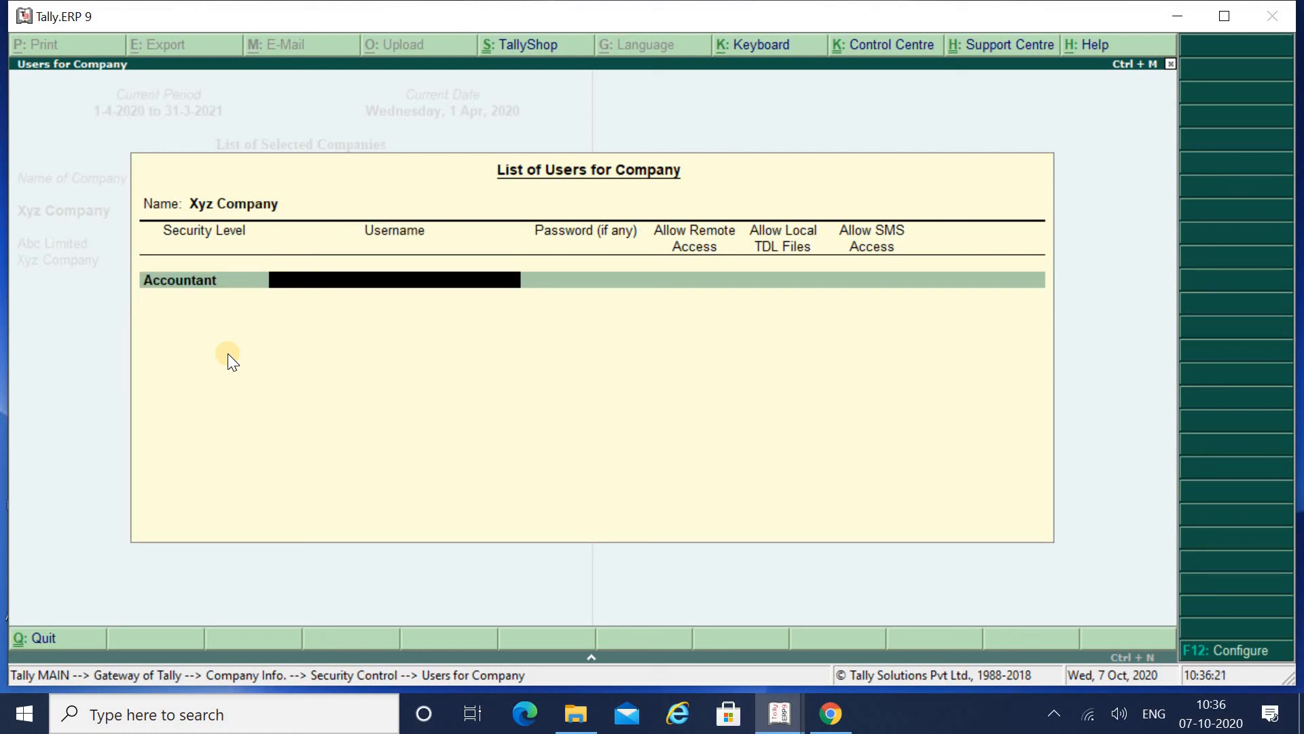
text(mohan)
key(Return)
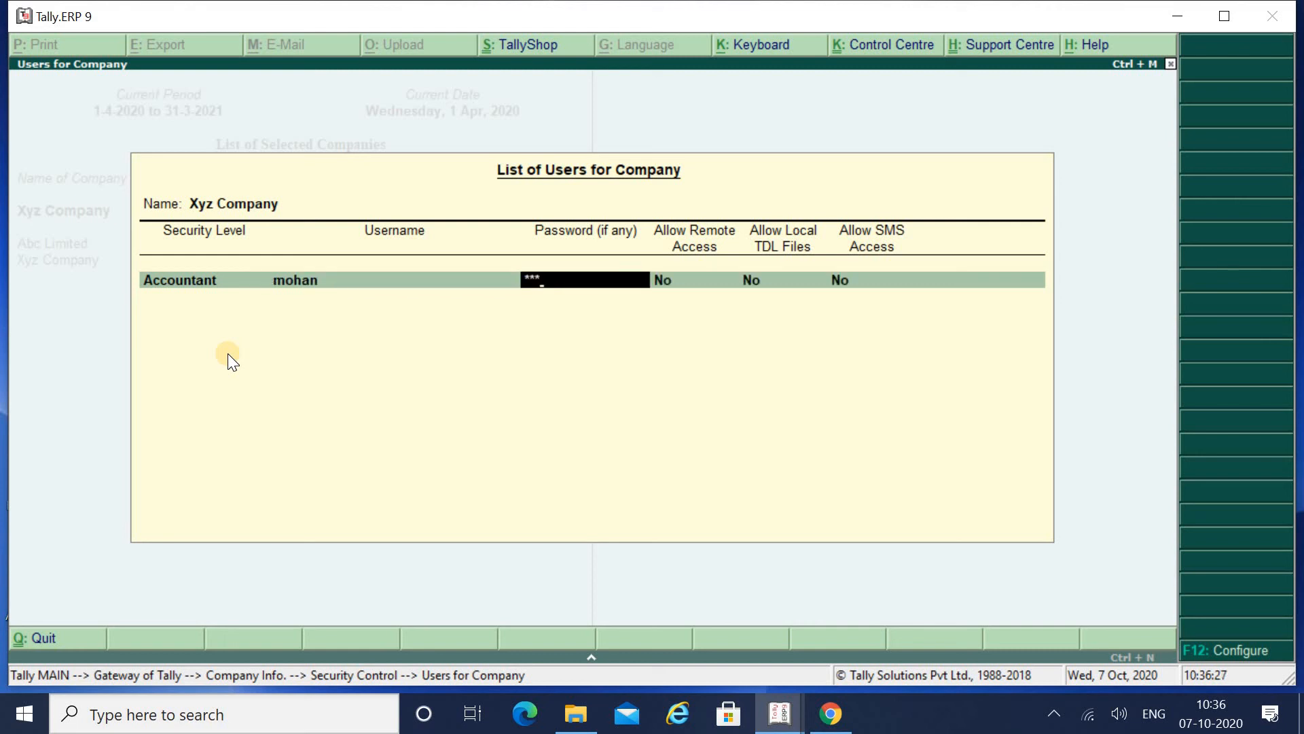
key(Return)
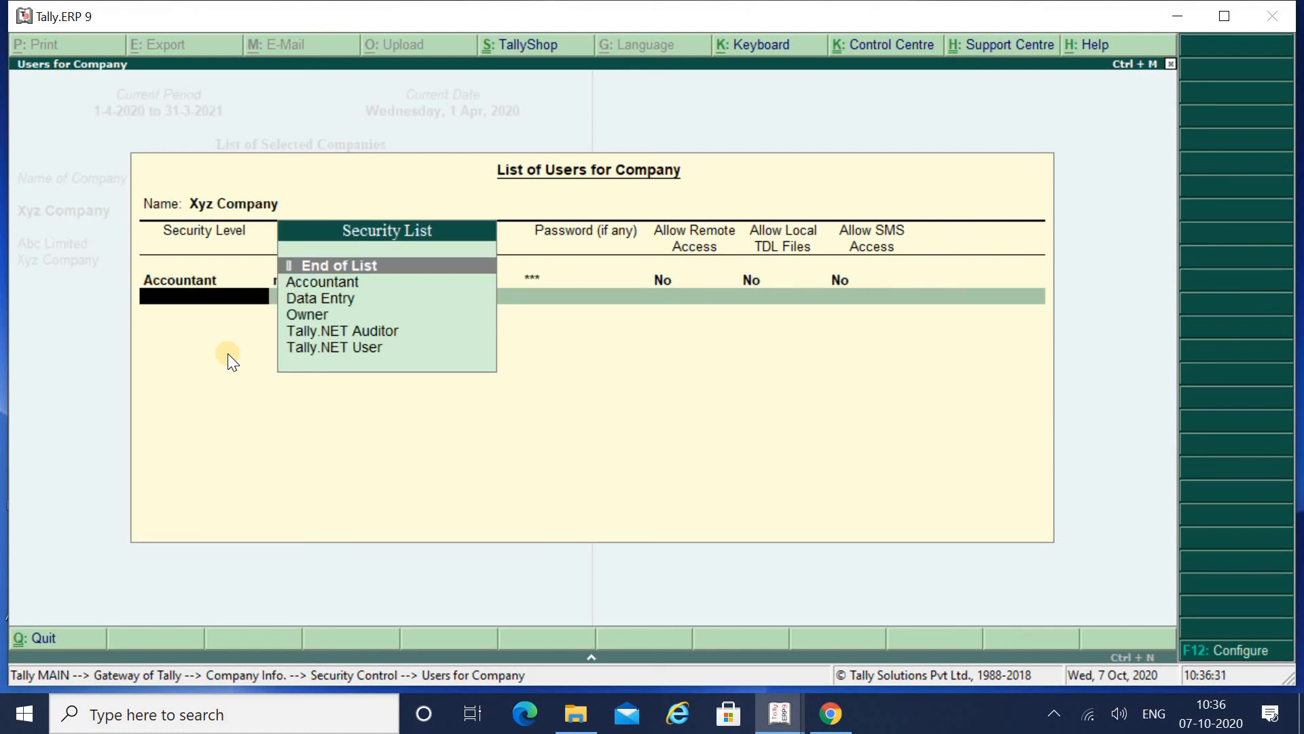
key(Return)
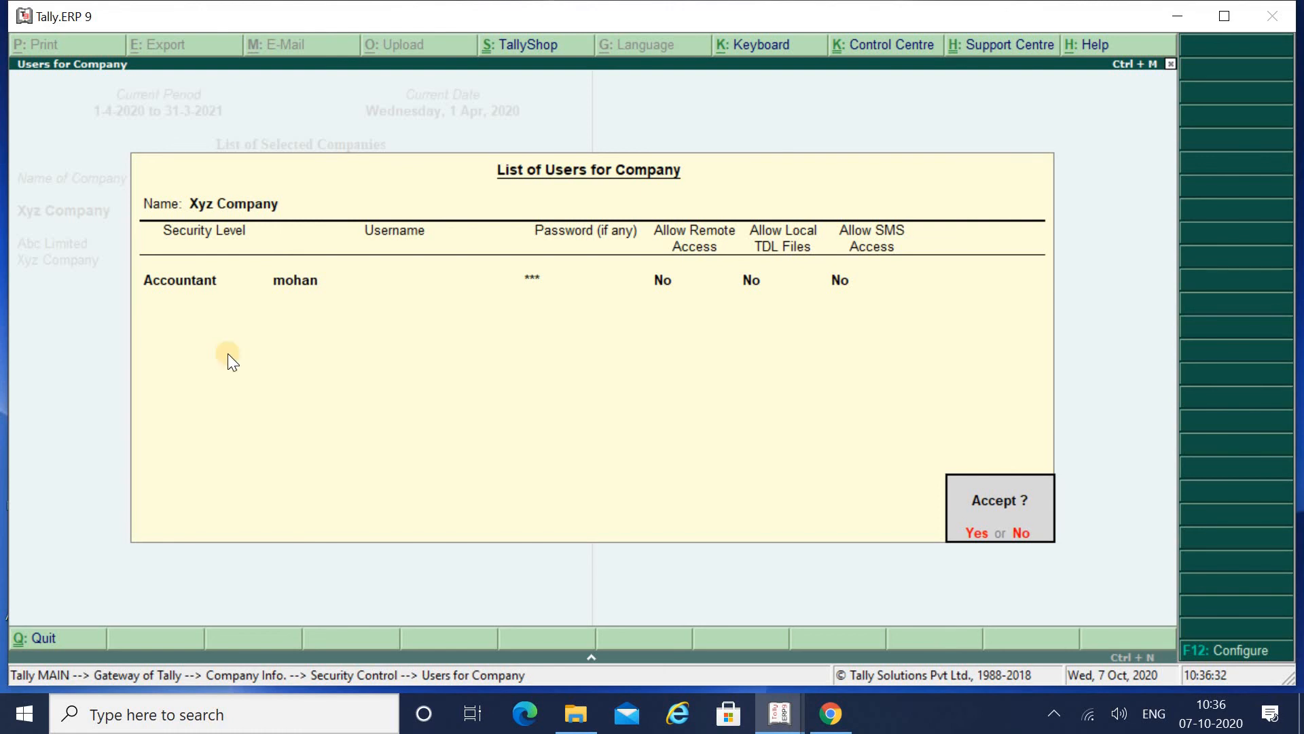
key(Return)
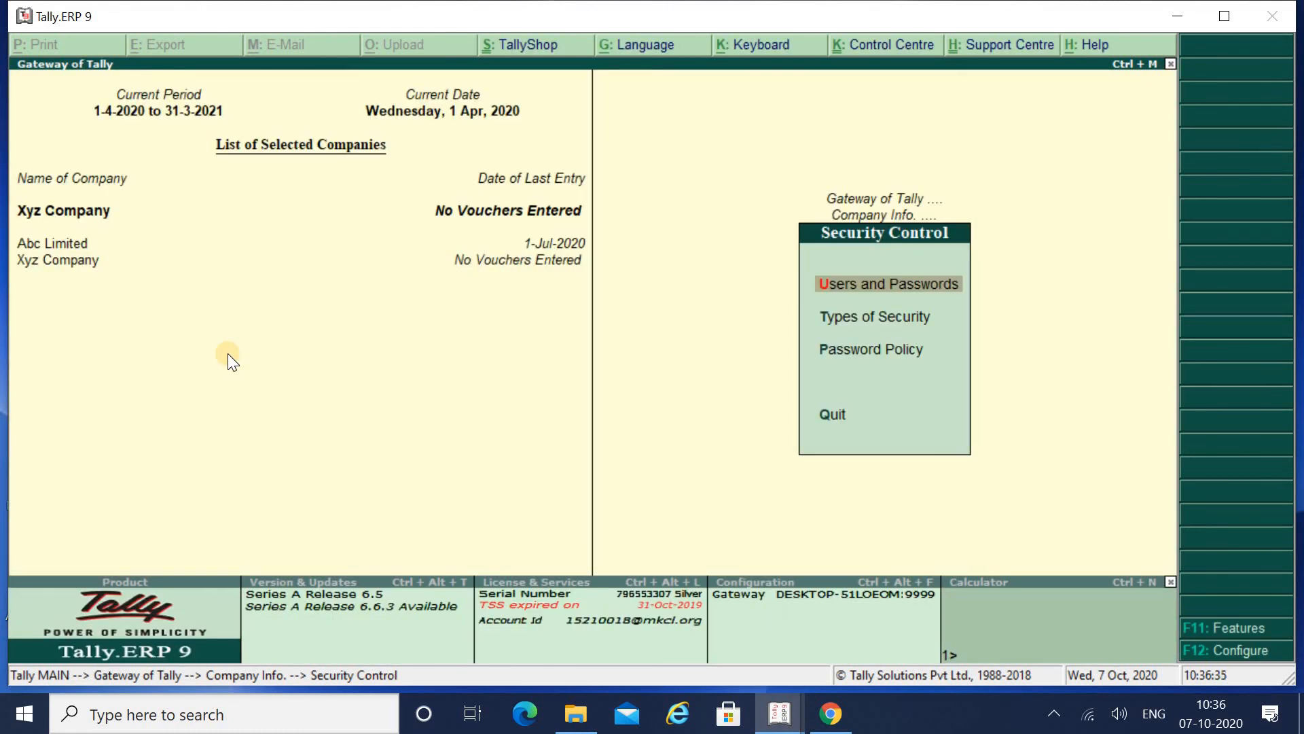
Leave Security Control and Company Info. to return to the Gateway of Tally
key(Down)
key(Down)
key(Down)
key(Down)
key(Up)
key(Return)
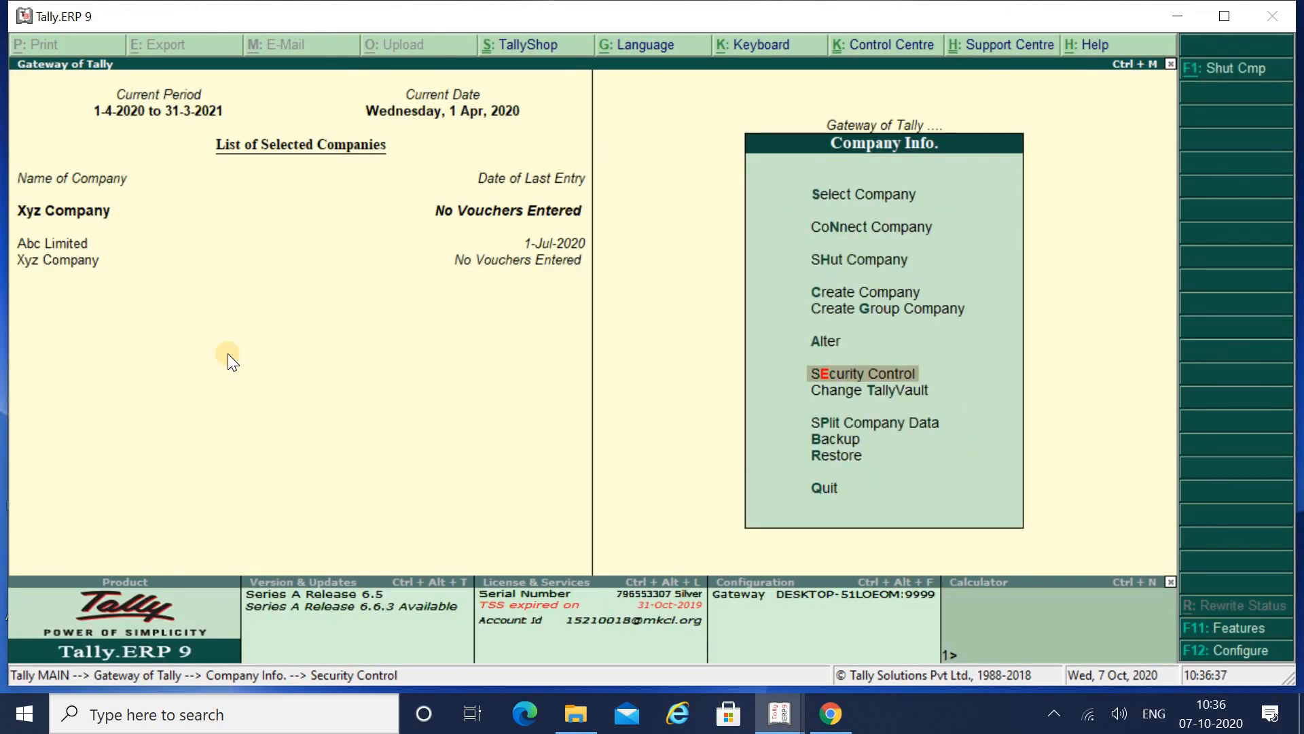
key(Down)
key(Down)
key(Down)
key(Down)
key(Down)
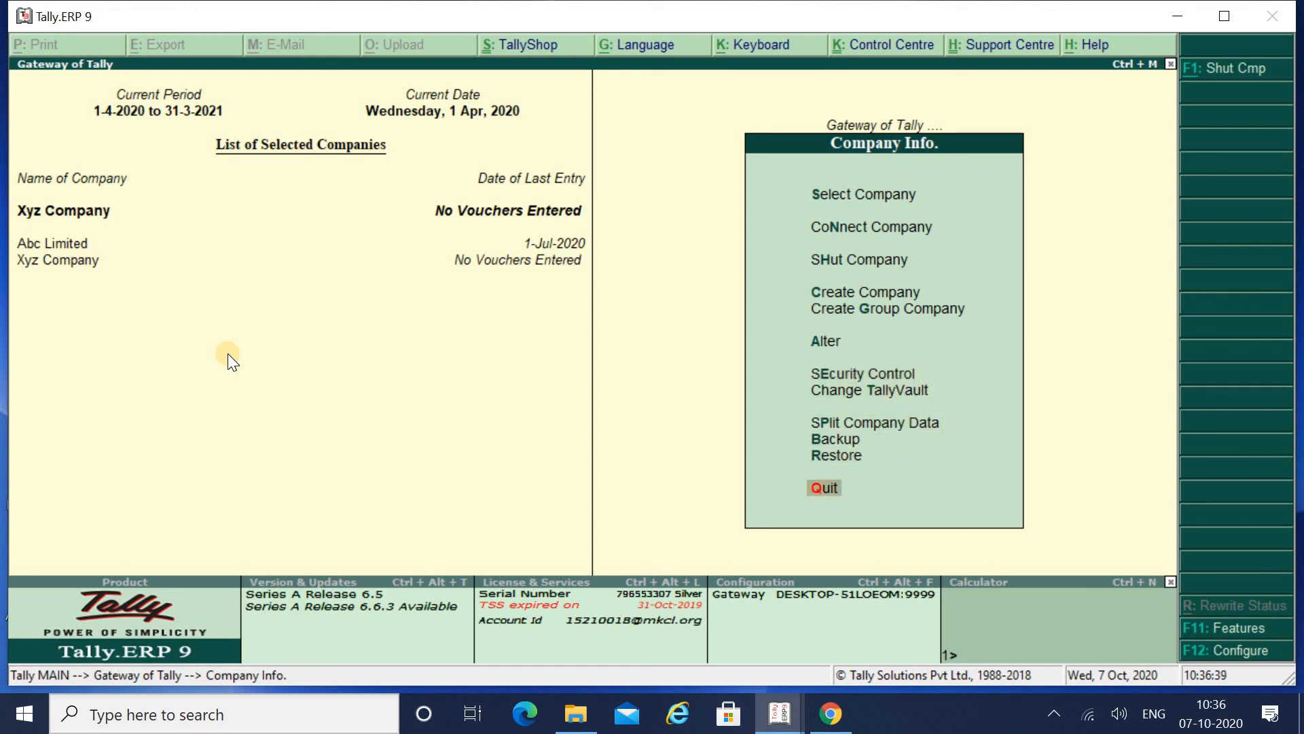
key(Return)
key(Down)
key(Down)
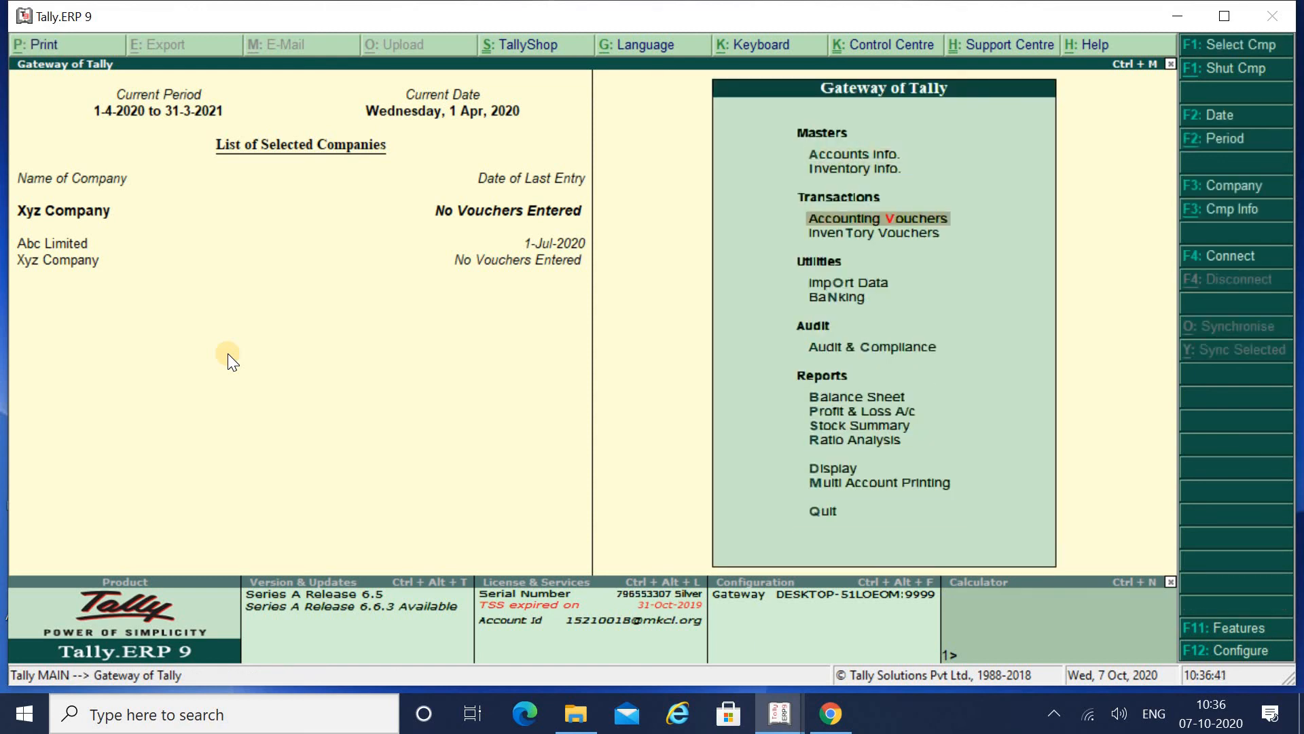
key(Up)
key(Up)
key(Up)
key(Down)
key(Down)
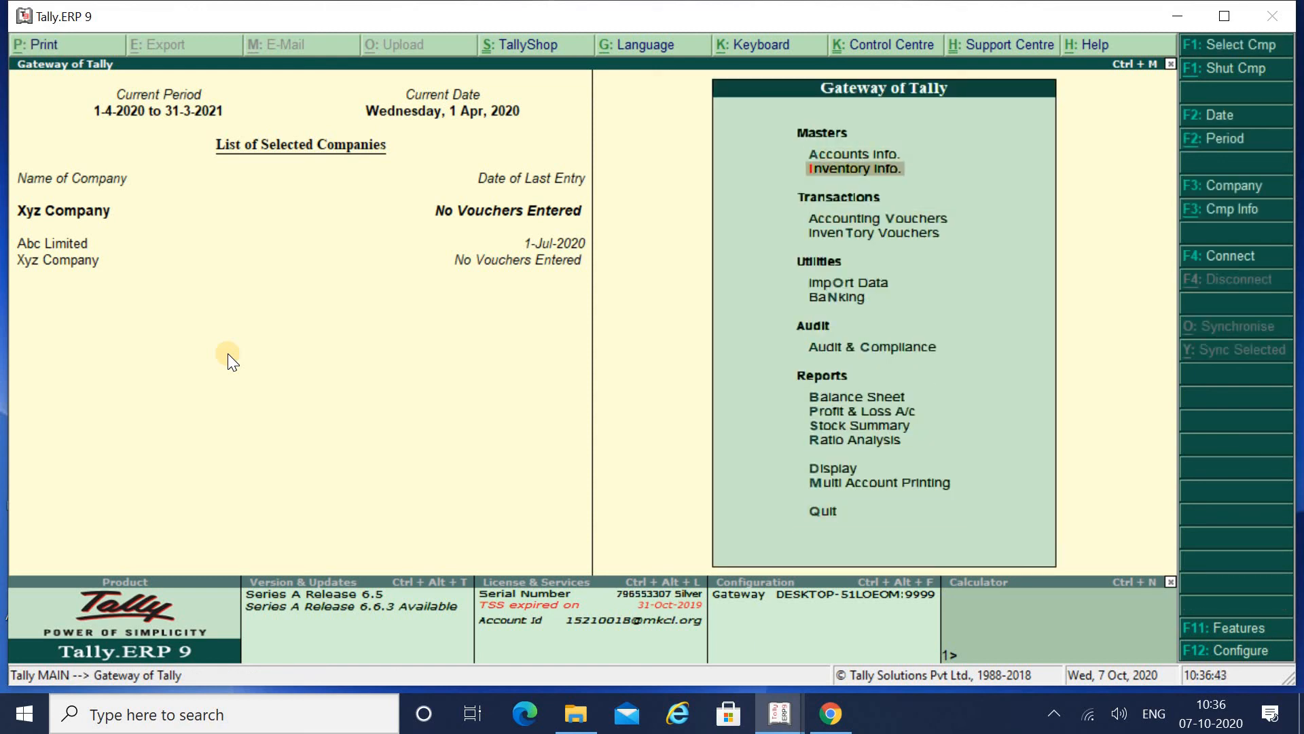